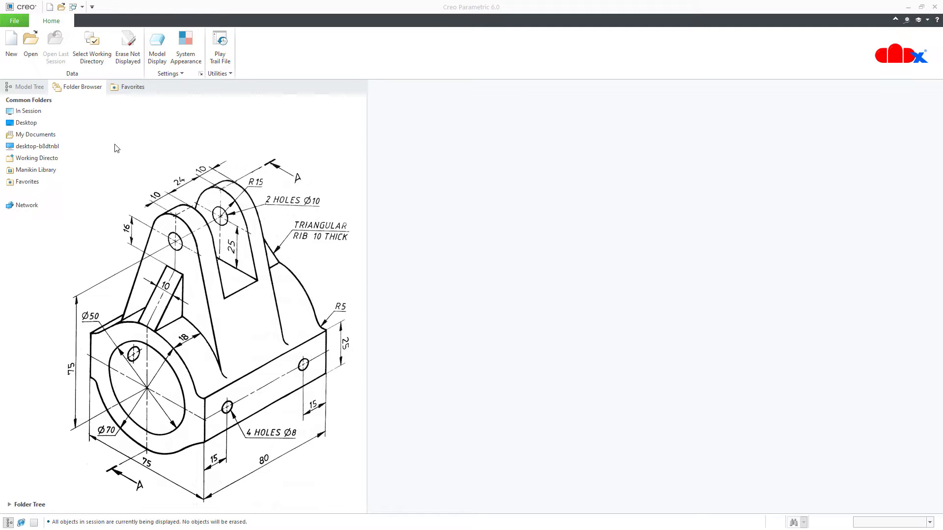
- Create a new solid part from the default template and start an extrude sketch on the FRONT plane
click(12, 53)
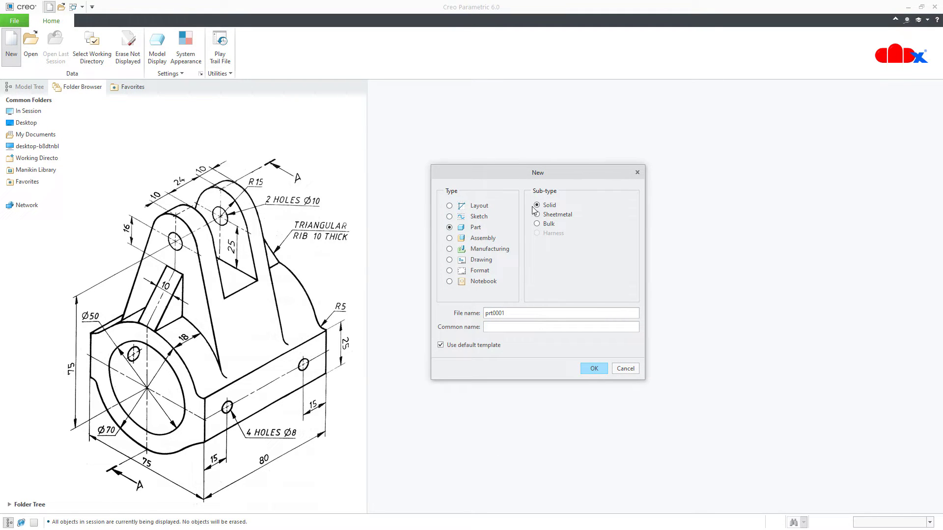
click(593, 369)
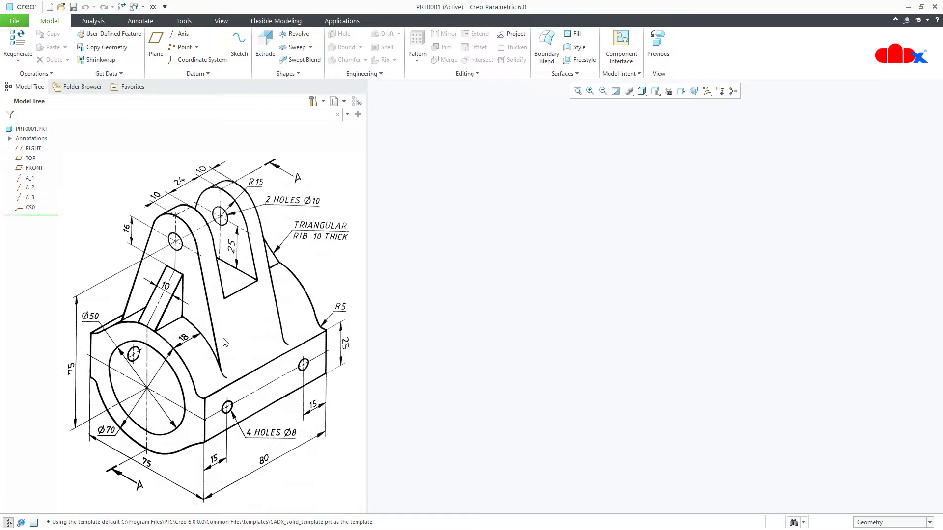
click(270, 57)
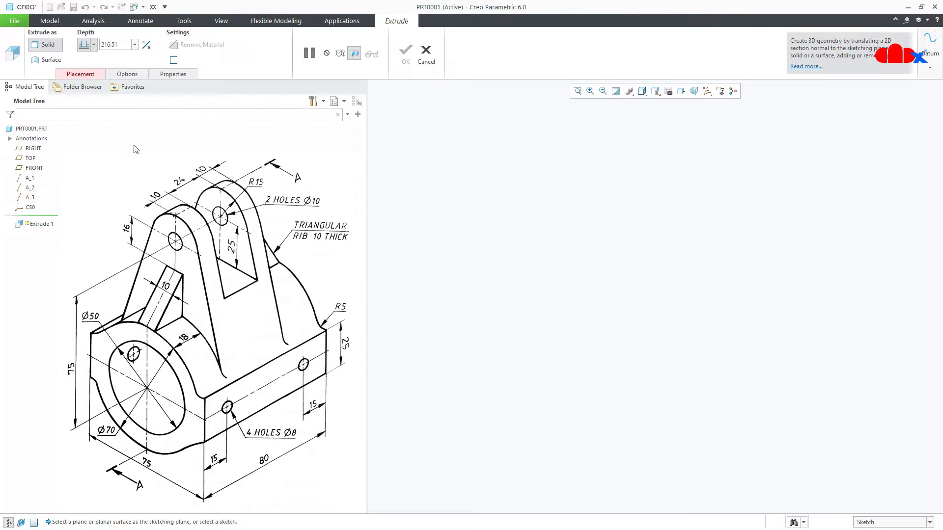
click(35, 168)
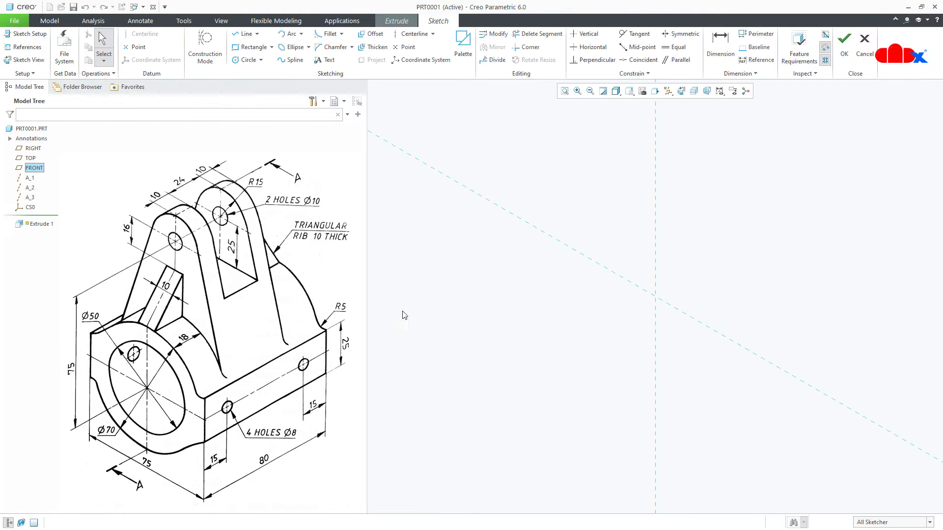
- Draw horizontal and vertical centerlines through the sketch origin
right_click(481, 333)
click(559, 348)
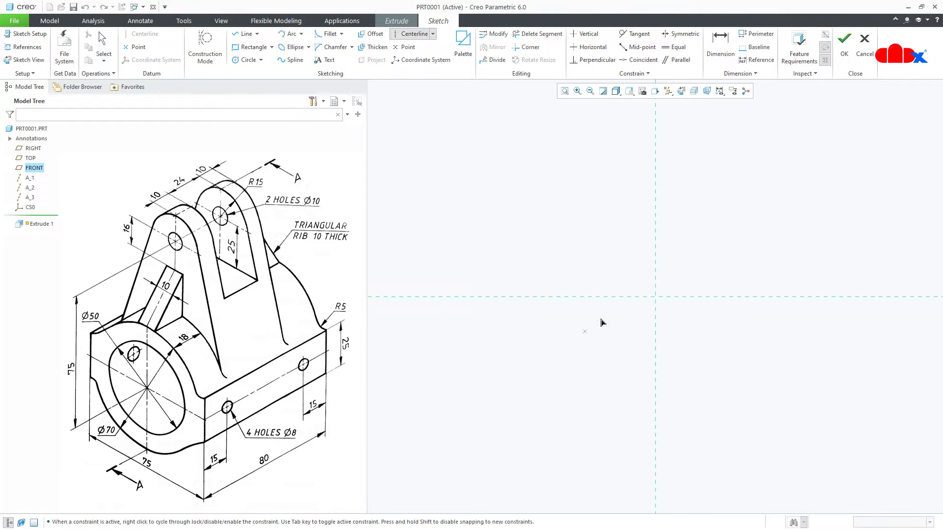
click(550, 300)
click(601, 298)
middle_click(598, 333)
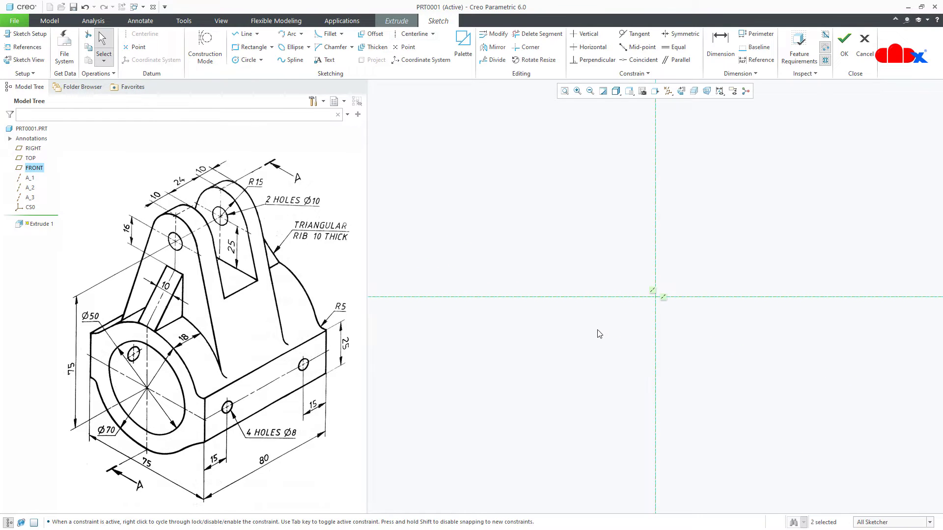
- Sketch a circle centred on the origin and set its diameter to 70 mm
right_click(597, 332)
click(648, 349)
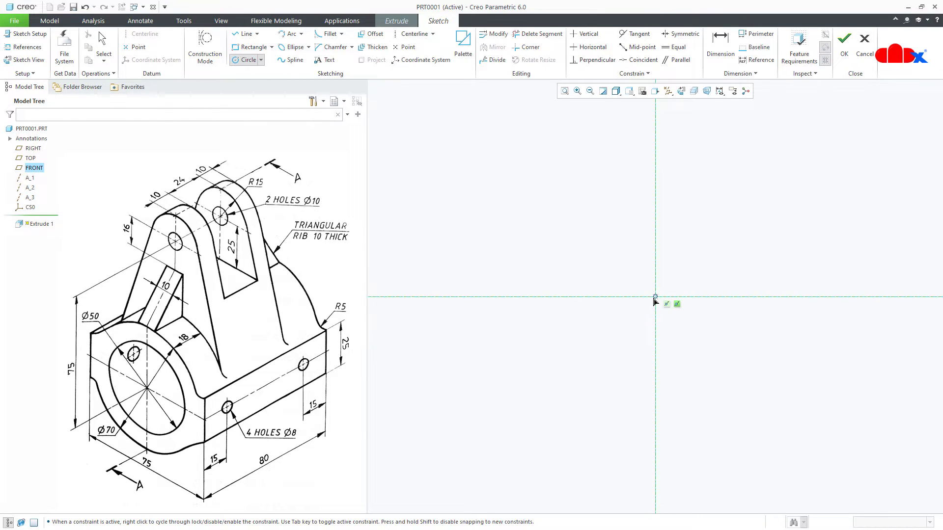
click(655, 296)
click(675, 333)
middle_click(715, 354)
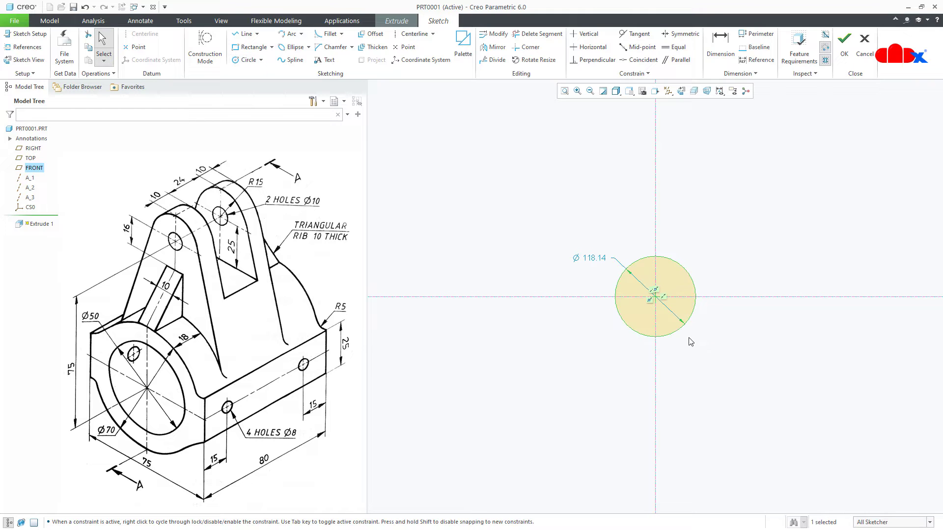
double_click(598, 262)
text(70)
key(Return)
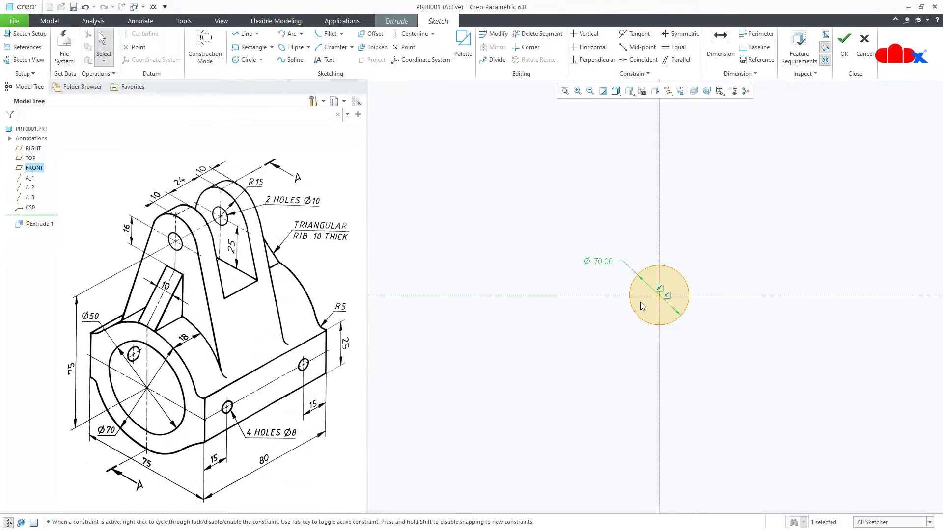
- Draw a vertical line about 19.5 mm long beside the circle's left side, symmetric about the horizontal centerline, about 43.8 mm from the origin
scroll(640, 302, down, 5)
right_click(647, 309)
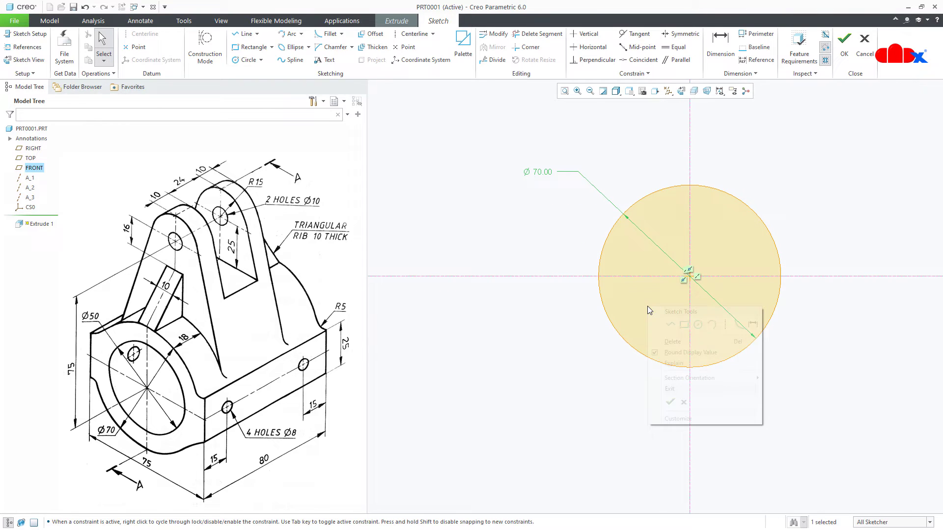
click(670, 324)
click(576, 251)
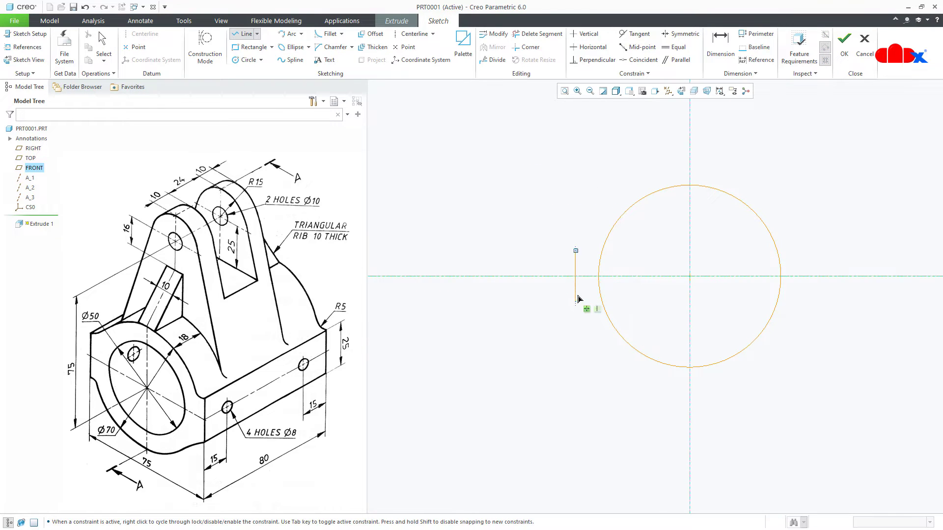
click(575, 301)
middle_click(585, 337)
middle_click(585, 337)
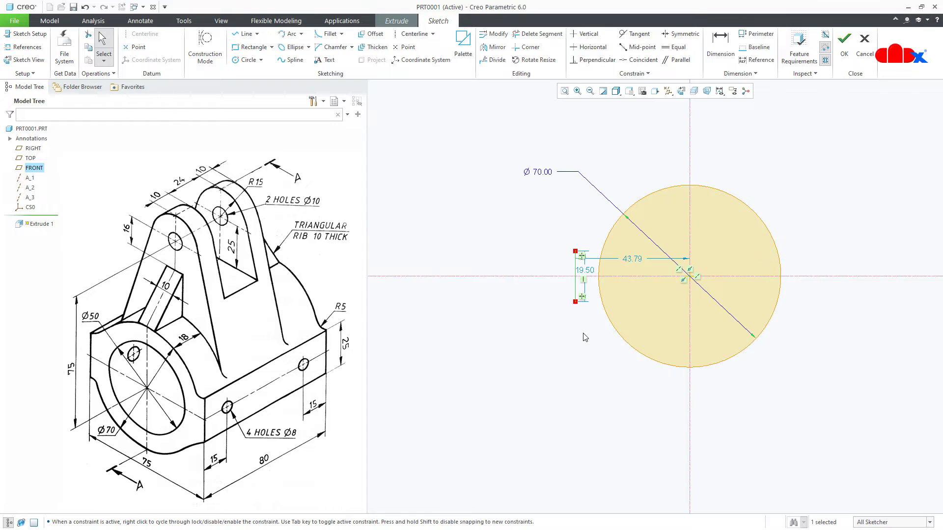
- Draw an arc of about 26 mm radius, tangent to the circle, from the circle to the upper end of the vertical line
right_click(584, 337)
click(647, 351)
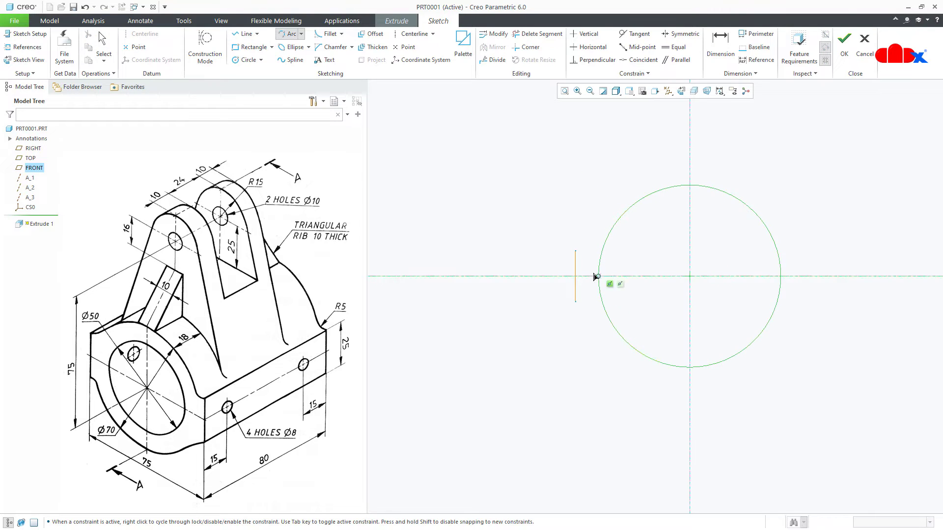
click(614, 225)
click(600, 245)
middle_click(647, 258)
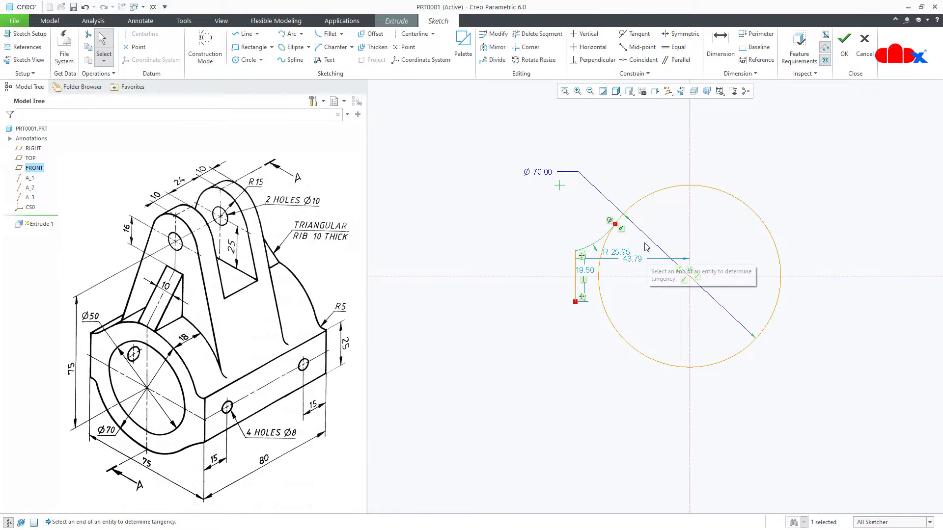
- Mirror the arc about the horizontal centerline, and the line with both arcs about the vertical centerline
click(494, 47)
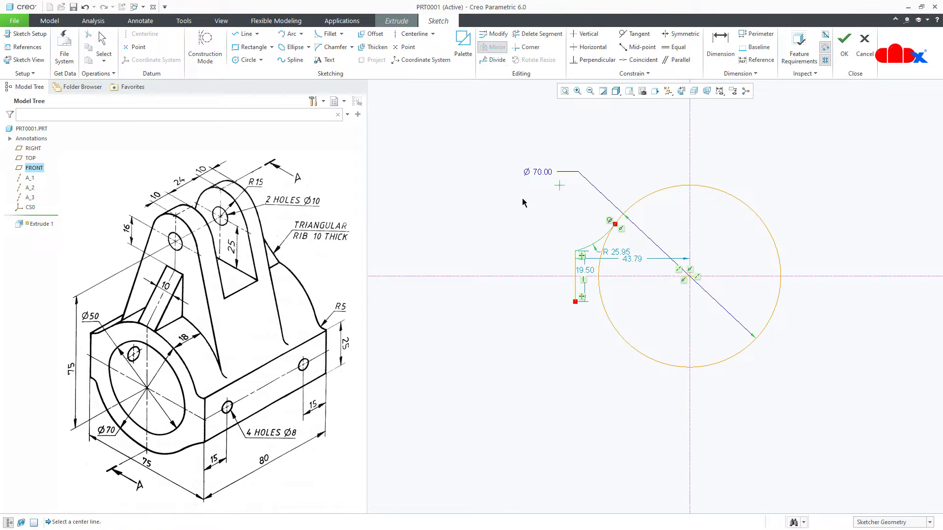
click(528, 275)
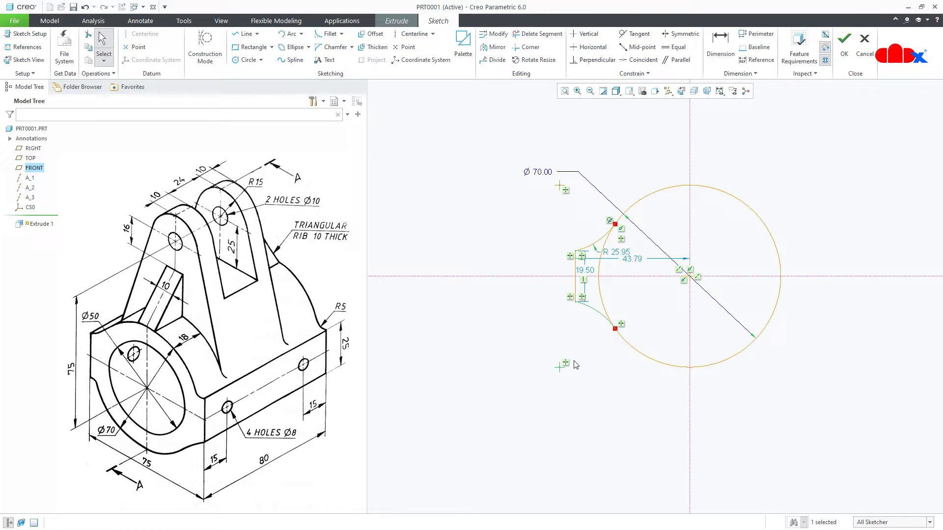
drag(543, 196, 628, 342)
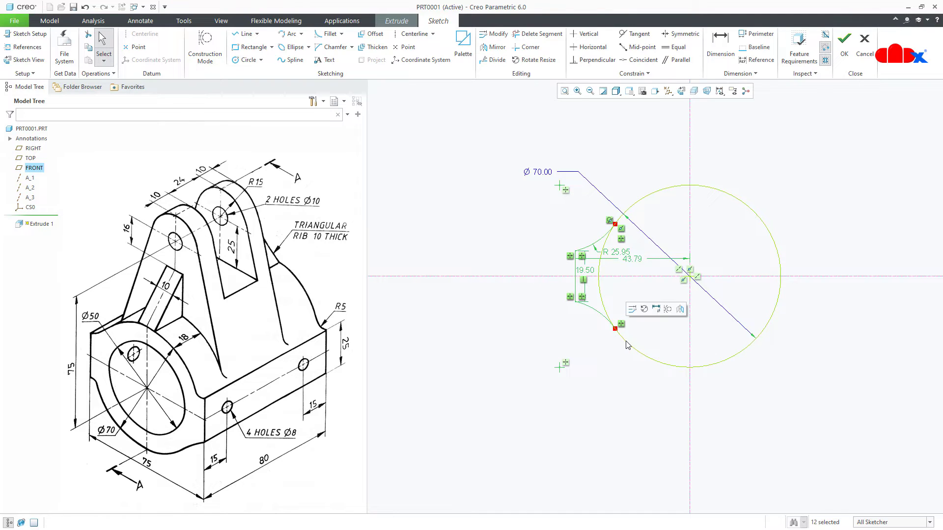
click(680, 309)
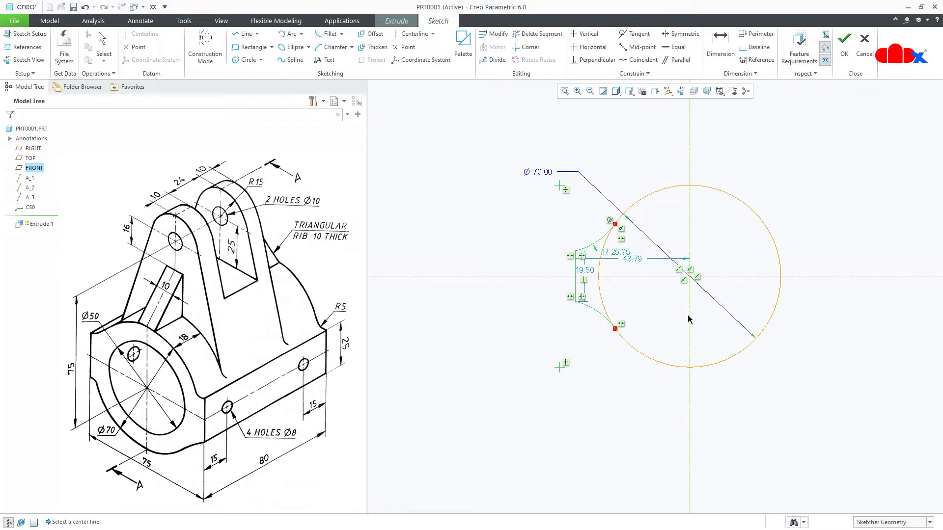
click(689, 319)
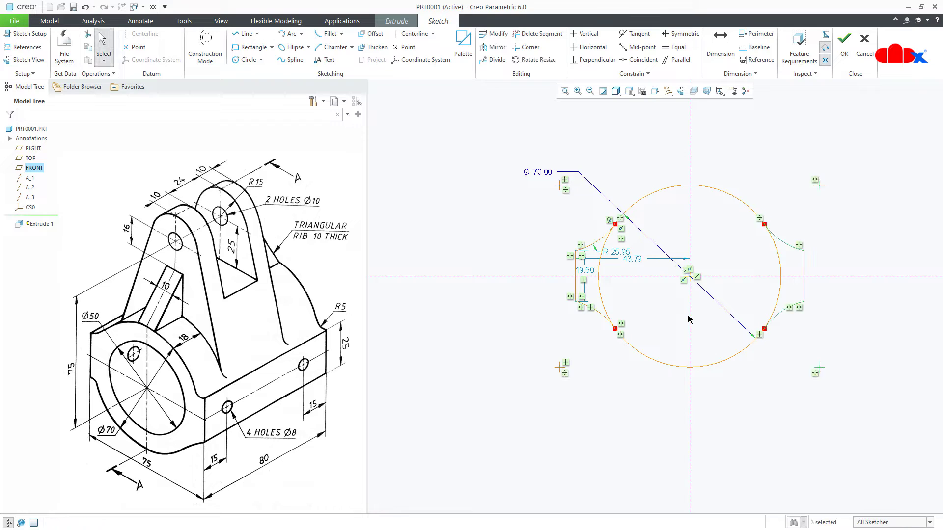
- Trim away the circle's left and right segments inside the side flanges to leave one closed outline
click(544, 35)
mouse_move(617, 266)
mouse_down()
mouse_move(597, 288)
mouse_move(649, 306)
mouse_move(788, 303)
mouse_move(773, 268)
mouse_up()
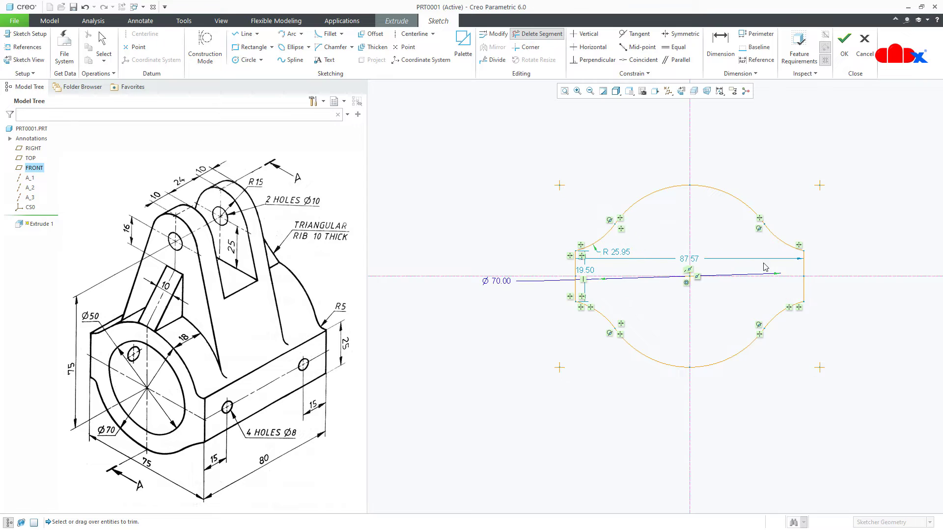
middle_click(718, 321)
- Dimension the overall width between the two vertical side lines as 75 mm
right_click(717, 320)
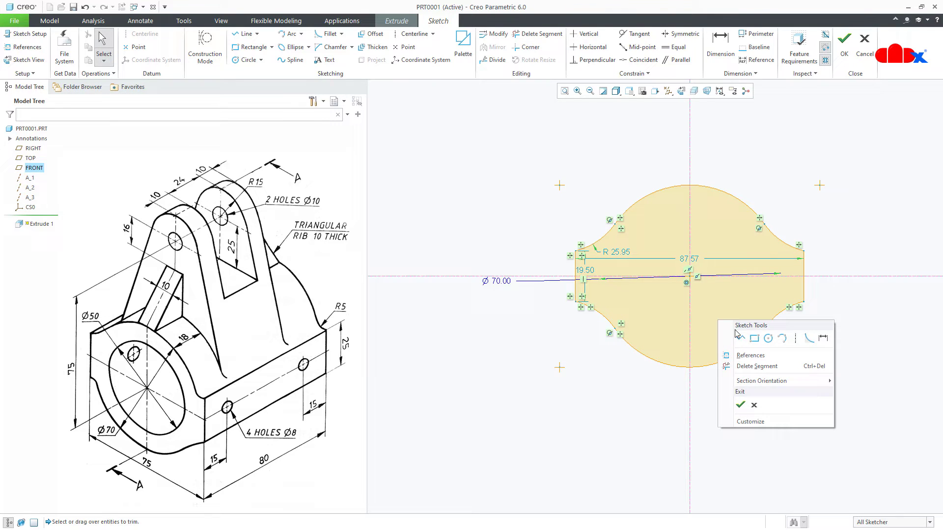
click(823, 338)
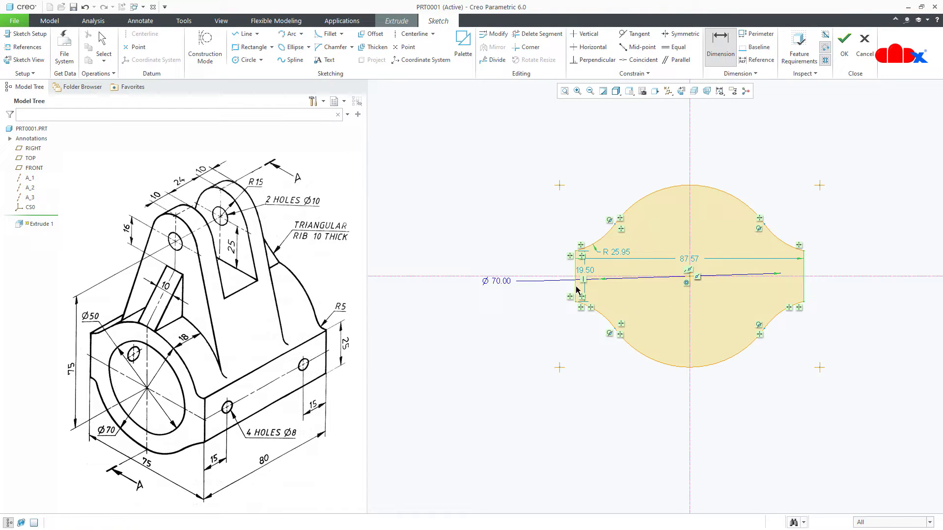
click(576, 290)
middle_click(634, 396)
text(75)
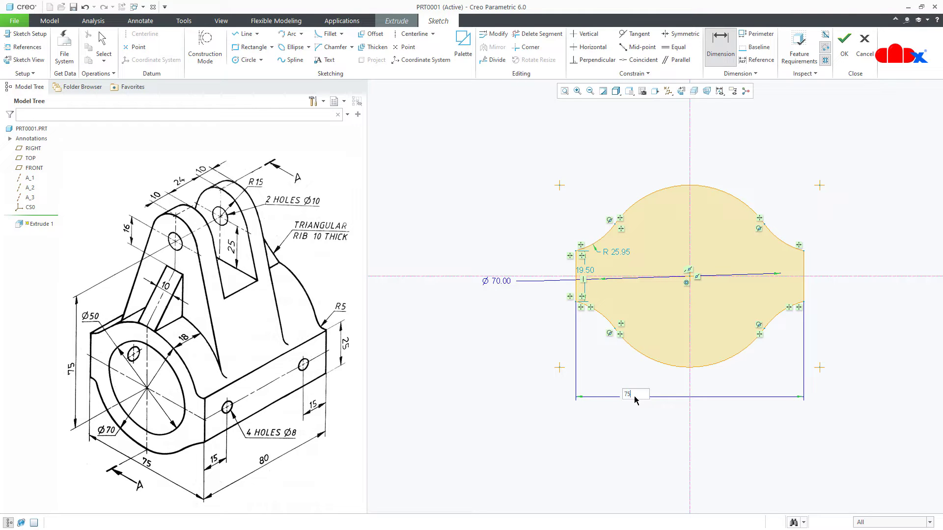
key(Return)
- Set the vertical side line's height to 25 mm and the tangent arc's radius to 5 mm
scroll(661, 384, down, 3)
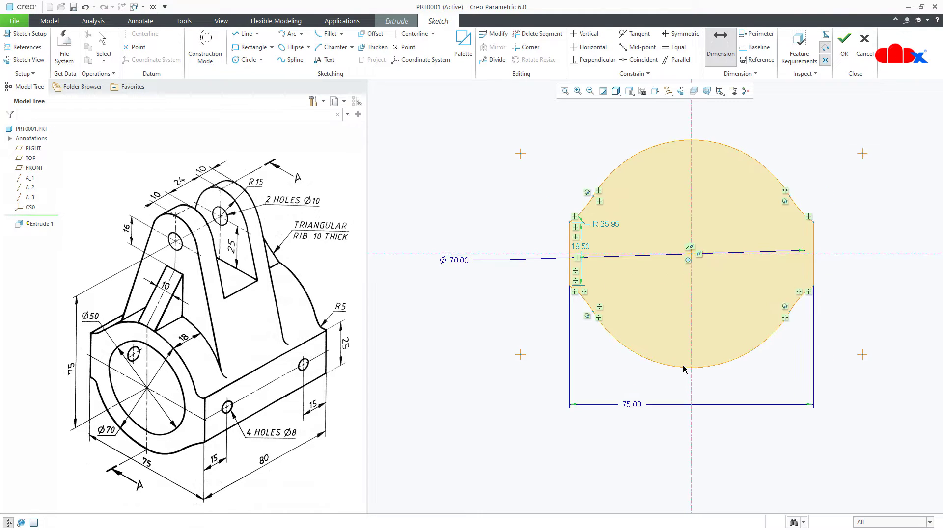
double_click(561, 218)
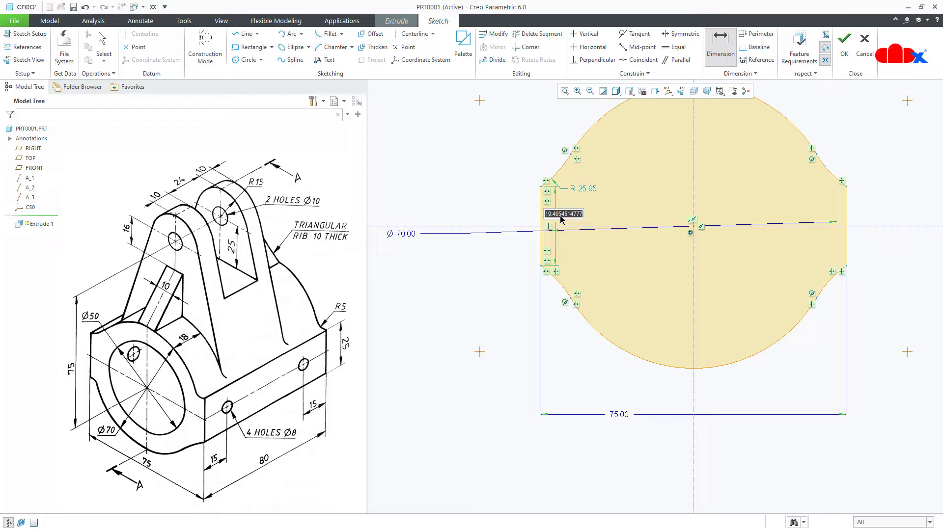
text(25)
key(Return)
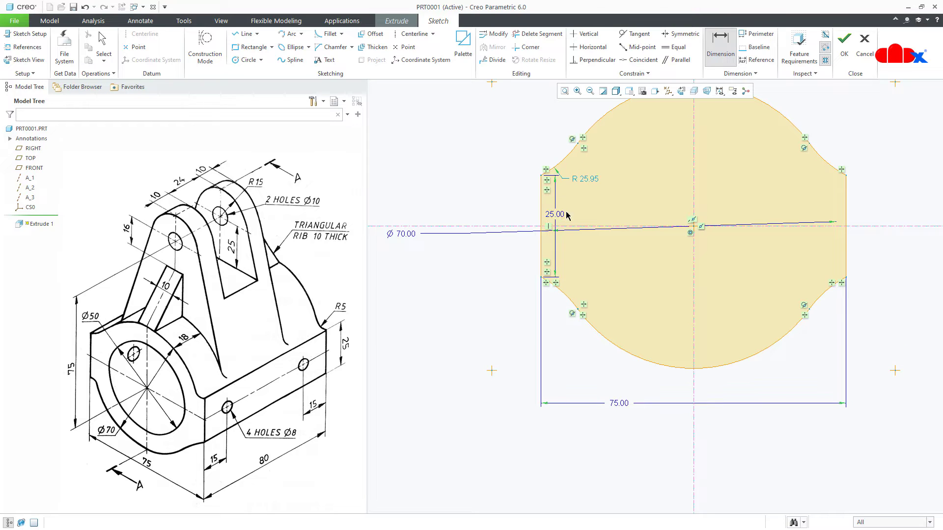
double_click(589, 179)
text(5)
key(Return)
- Finish the sketch, extrude the profile 80 mm symmetrically about the sketch plane, and return the model to its default orientation
right_click(589, 183)
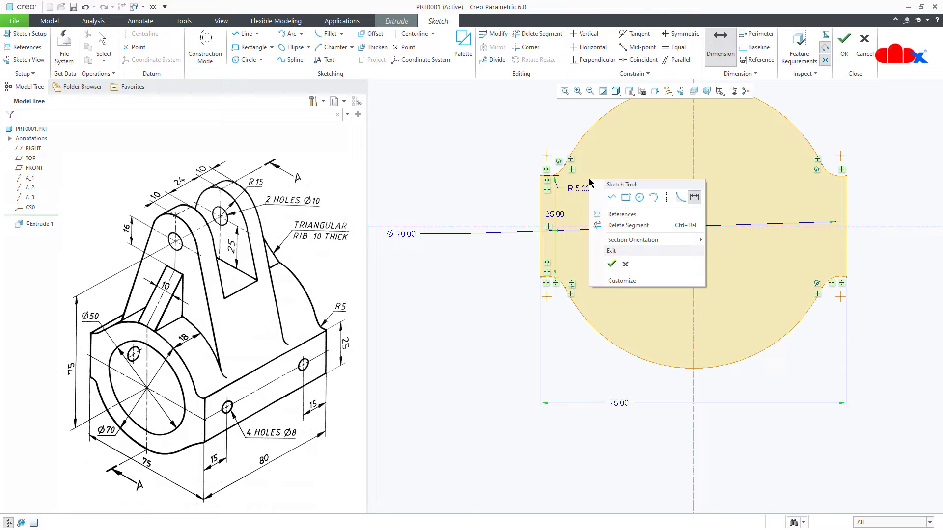
click(611, 265)
scroll(610, 266, down, 2)
middle_drag(610, 265, 580, 304)
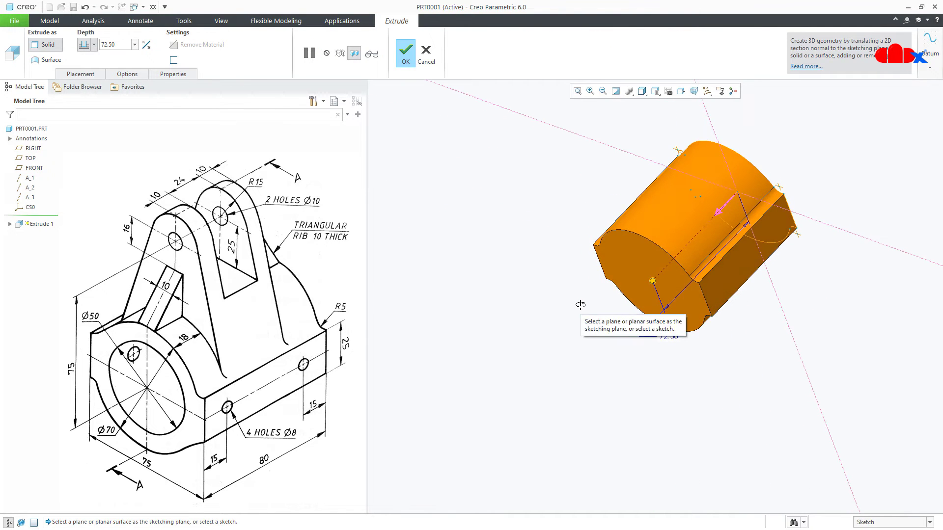
double_click(662, 339)
text(80)
key(Return)
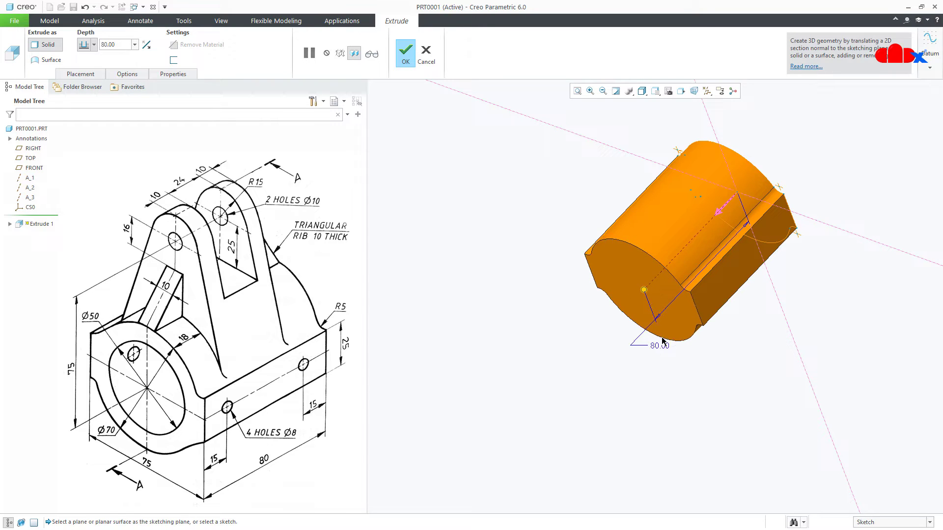
click(93, 45)
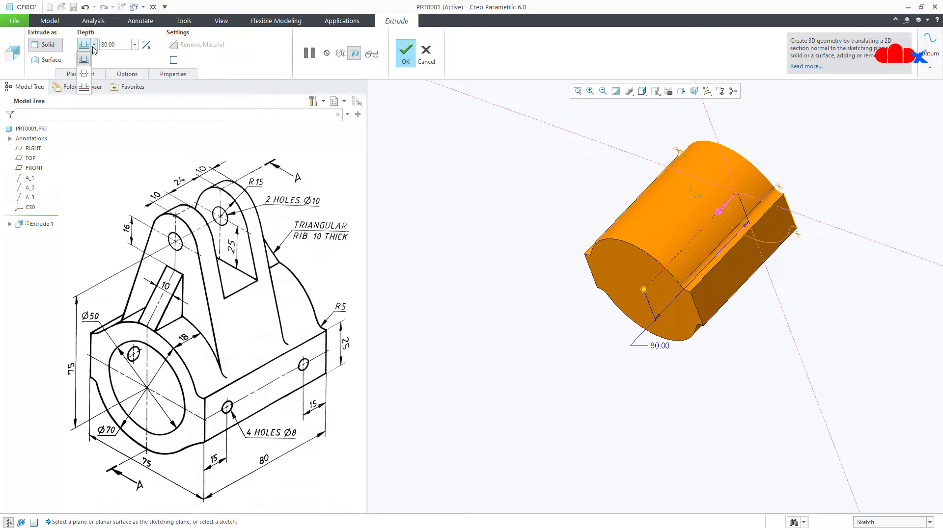
click(85, 74)
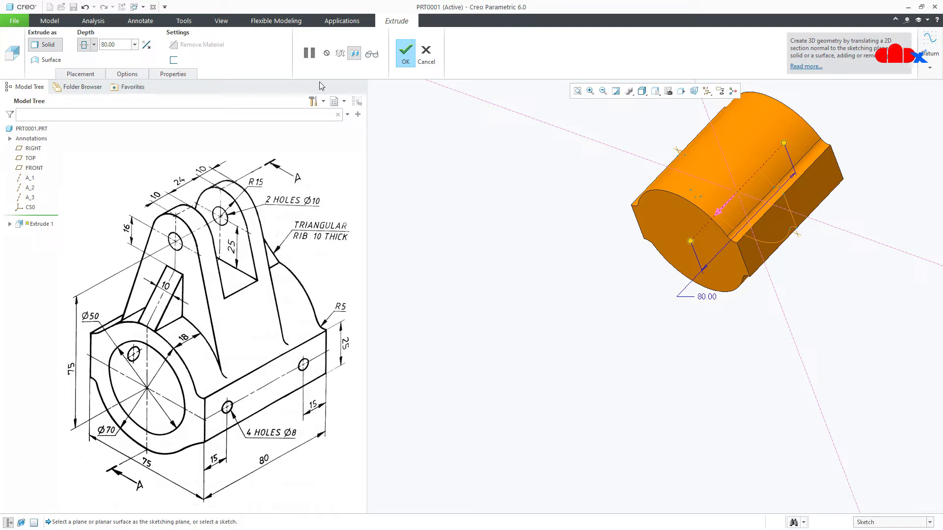
click(406, 52)
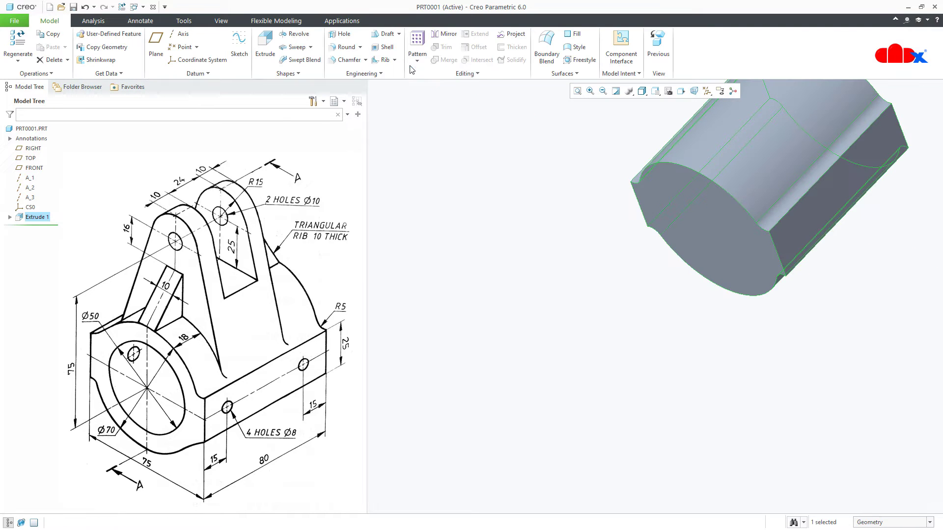
click(542, 425)
key(ctrl+d)
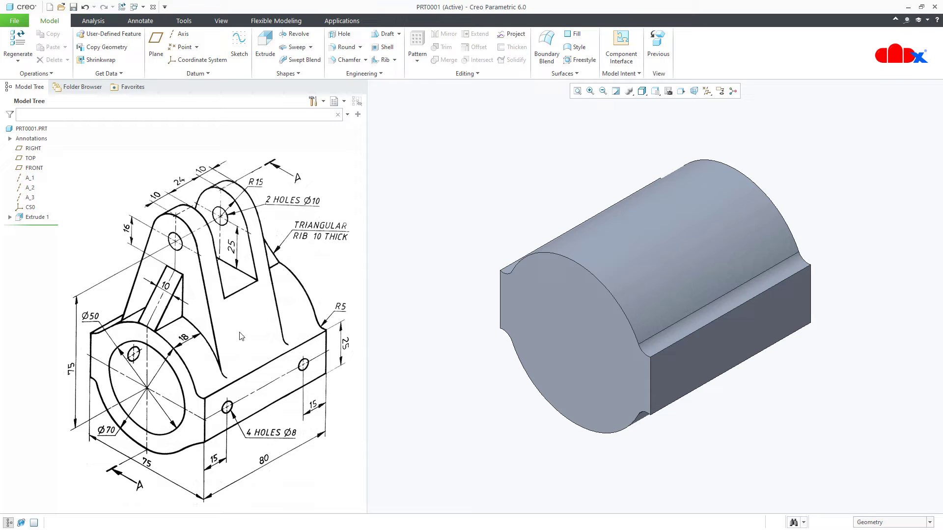
- Start an extrusion sketch on the FRONT plane and add the base's cylindrical surface as a sketch reference
click(265, 43)
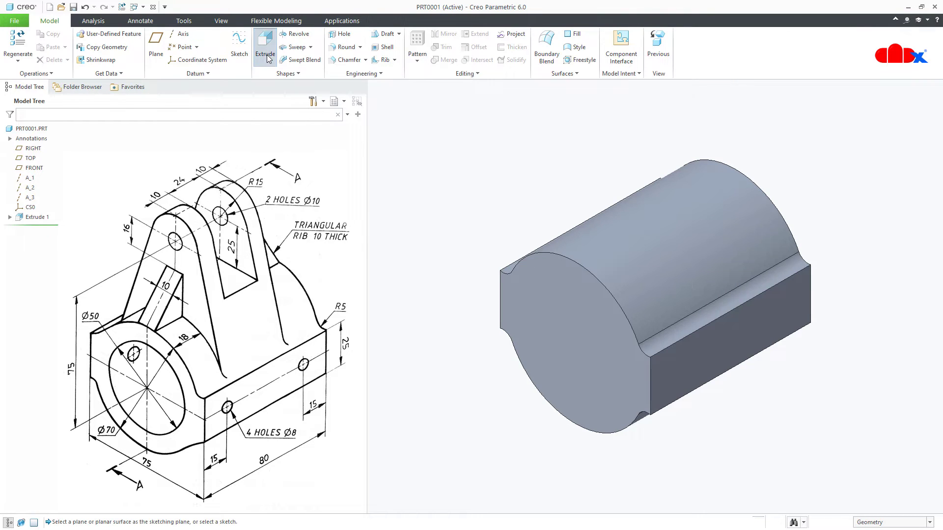
click(34, 168)
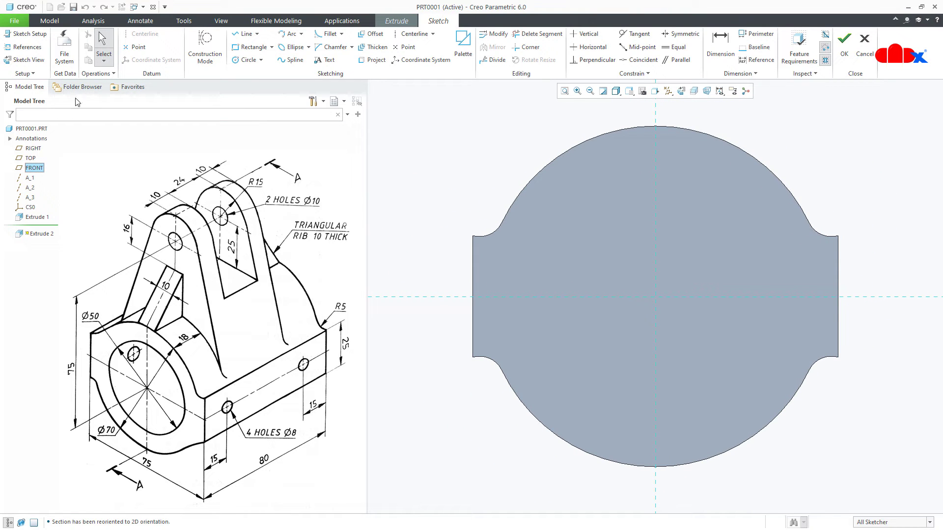
click(27, 47)
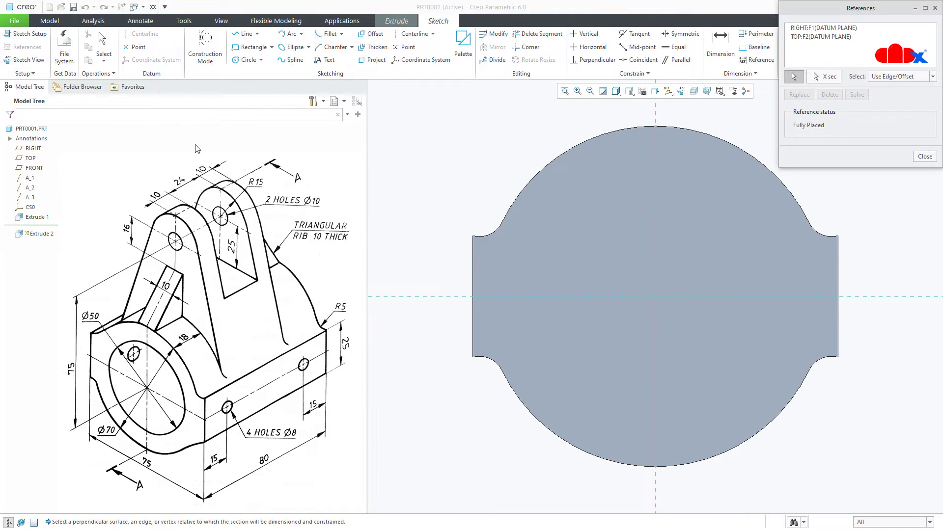
click(511, 203)
scroll(535, 310, up, 2)
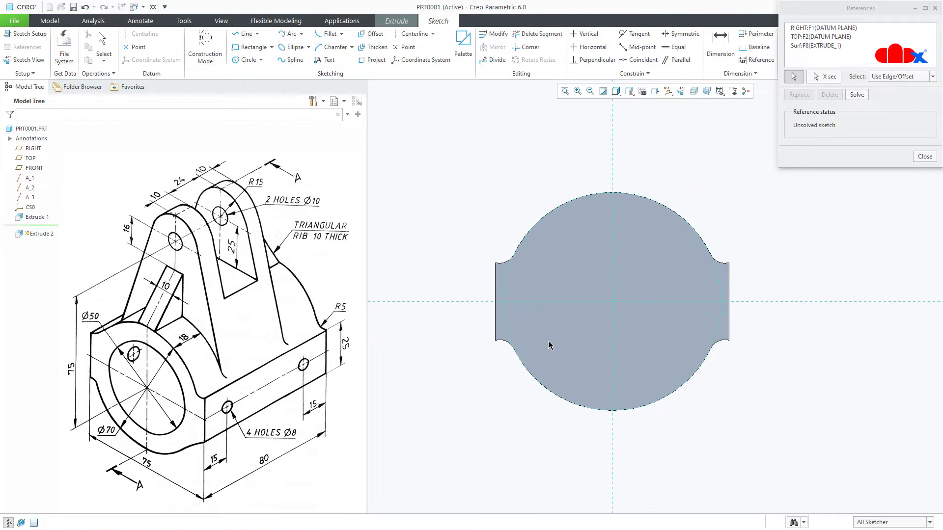
- Add a vertical centerline through the centre of the cylindrical base
right_click(548, 341)
click(622, 360)
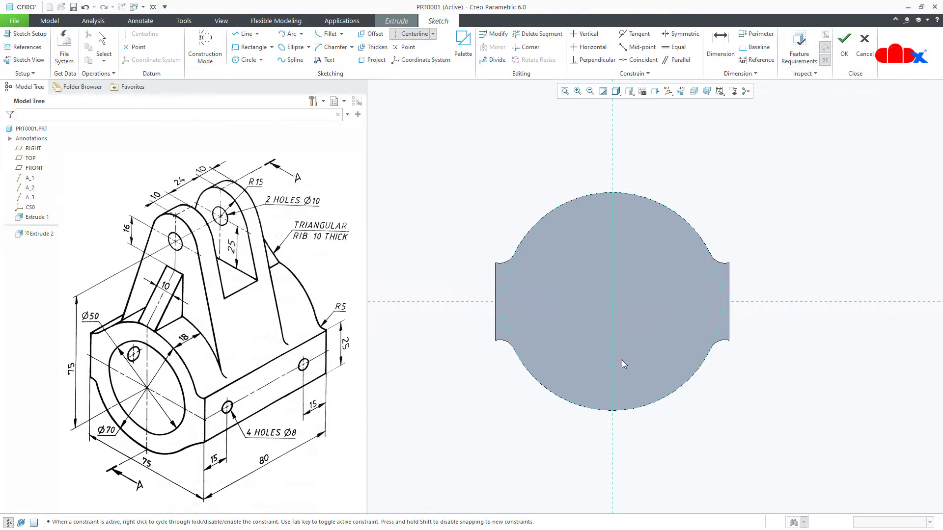
click(612, 352)
click(612, 392)
middle_click(644, 345)
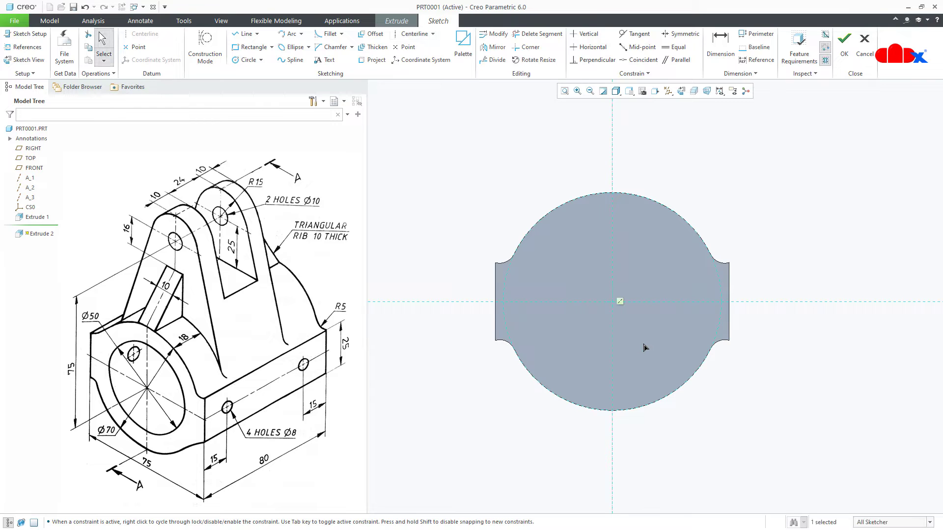
- Sketch a small circle centred on the vertical centerline, about 60.5 mm above the base's centre
right_click(643, 344)
click(694, 364)
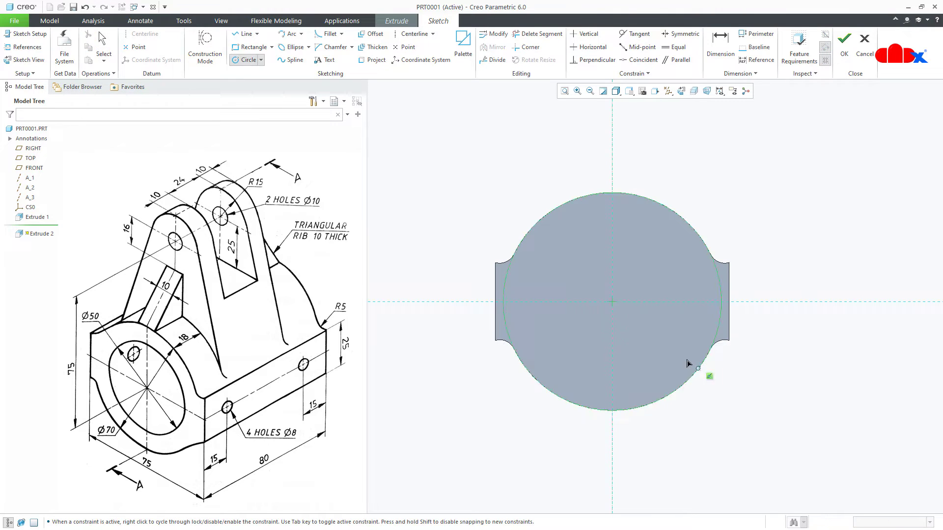
click(612, 113)
click(620, 138)
middle_click(658, 158)
- Draw a slanted line from the base circle's right side up to the small circle and make it tangent to the base circle
right_click(658, 160)
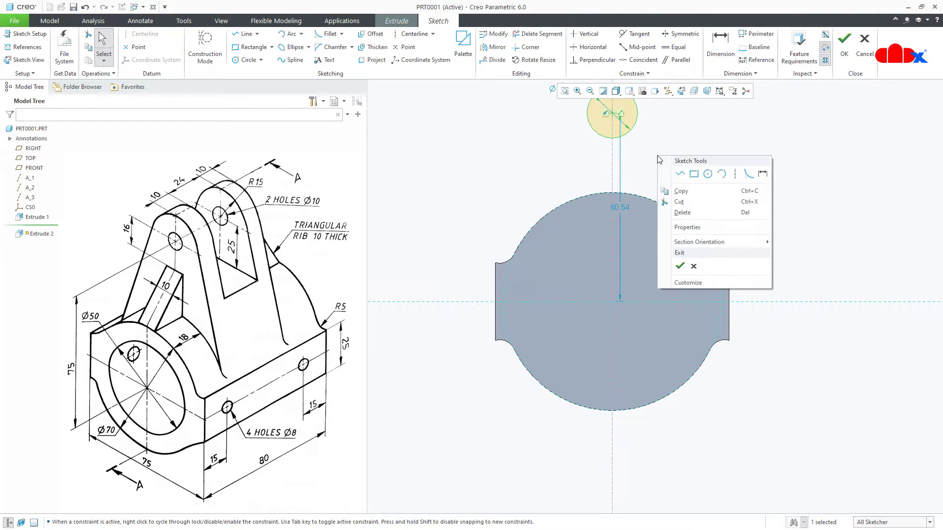
click(676, 177)
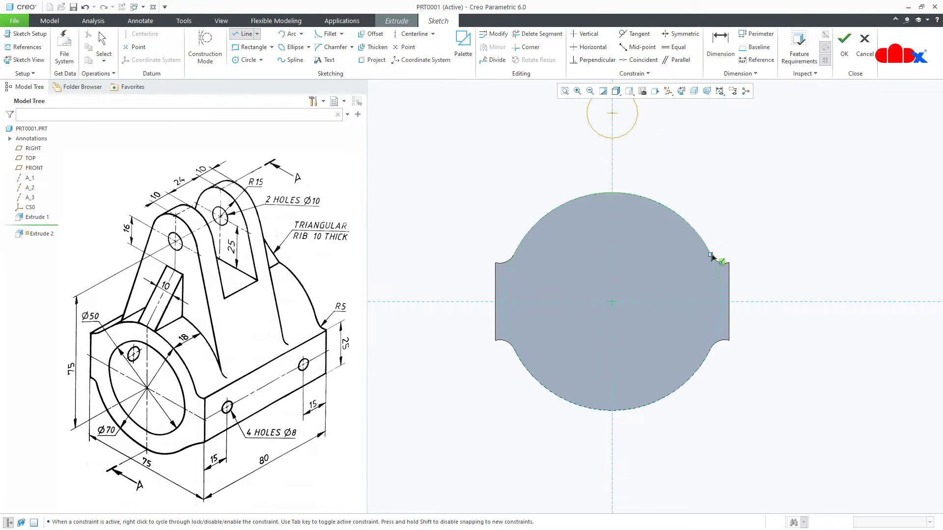
click(719, 281)
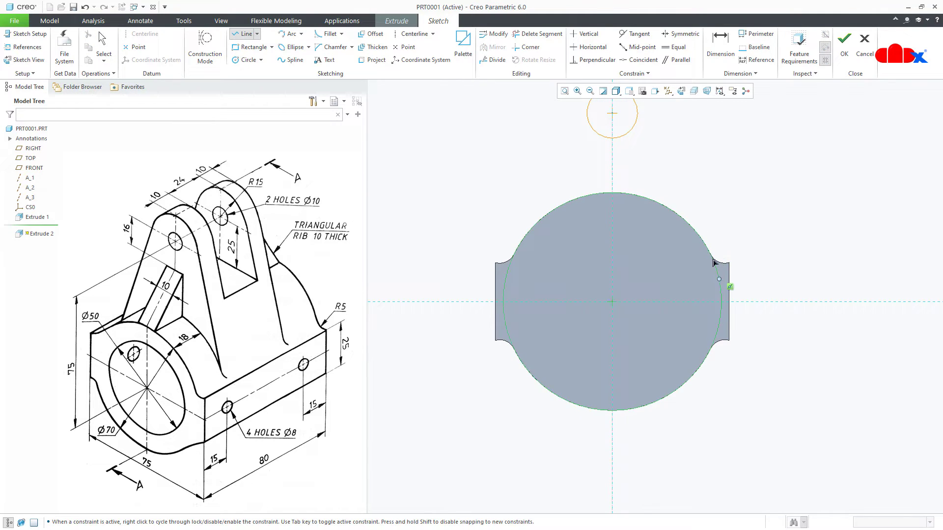
click(640, 114)
middle_click(684, 154)
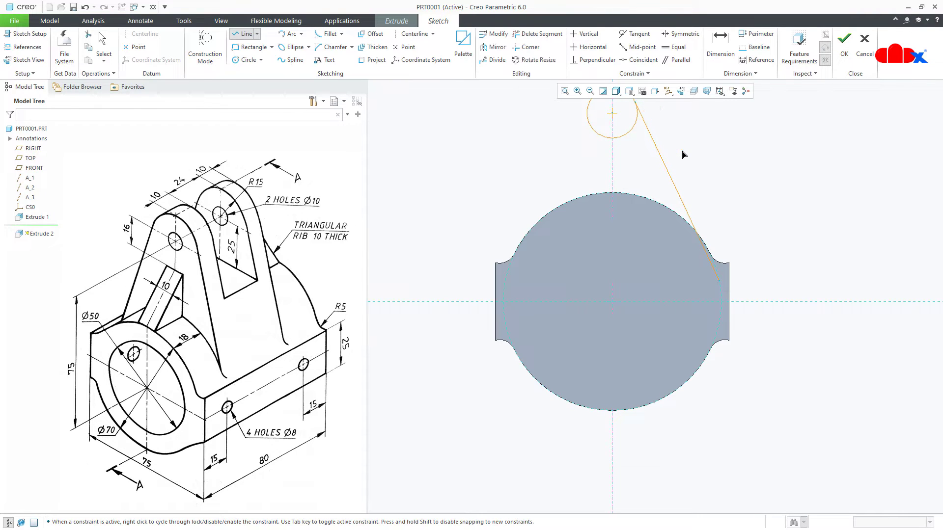
click(634, 33)
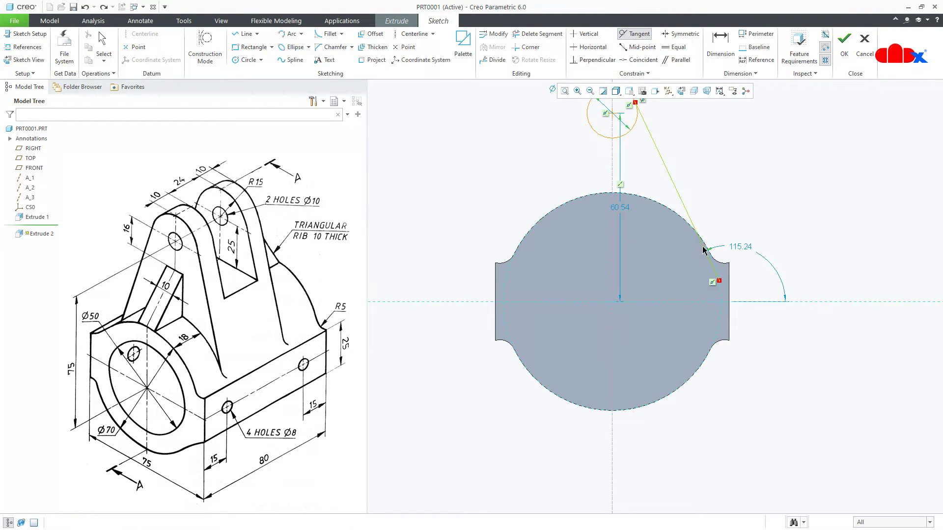
click(723, 298)
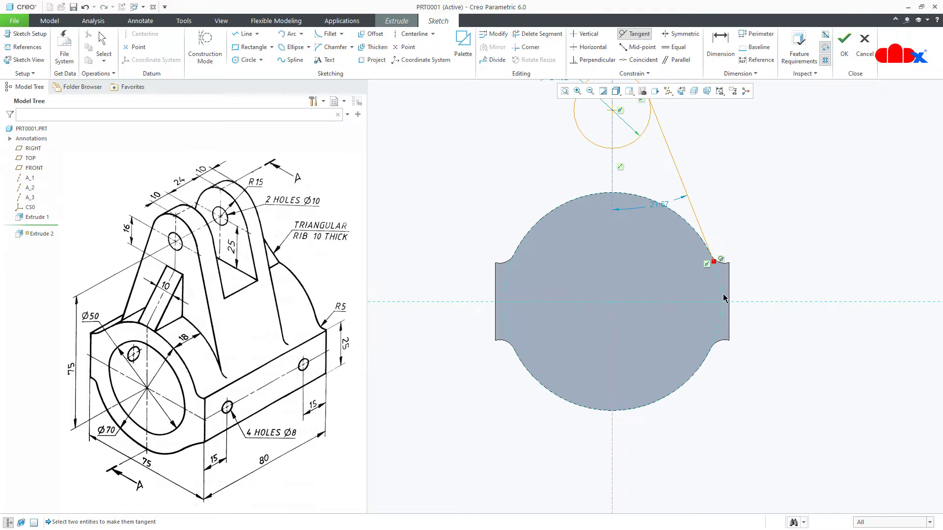
middle_click(723, 298)
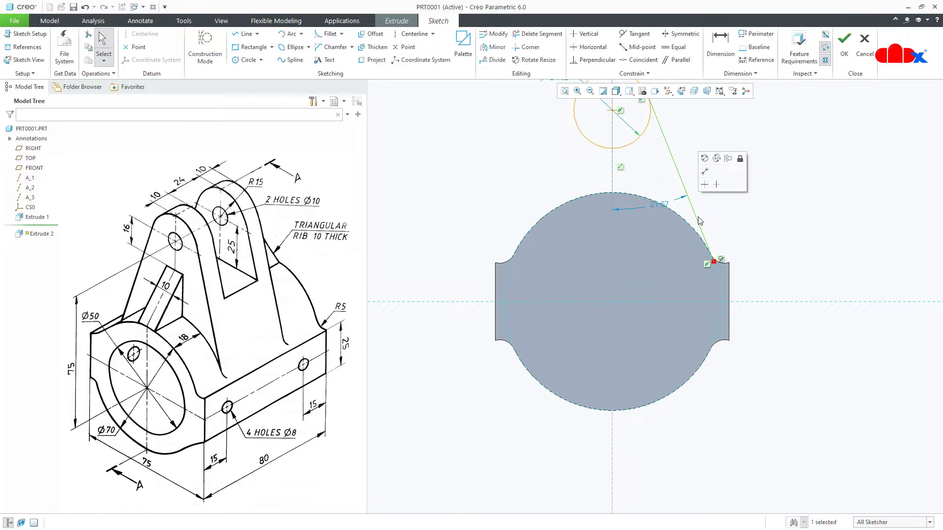
- Mirror the slanted tangent line about the vertical centerline
click(493, 47)
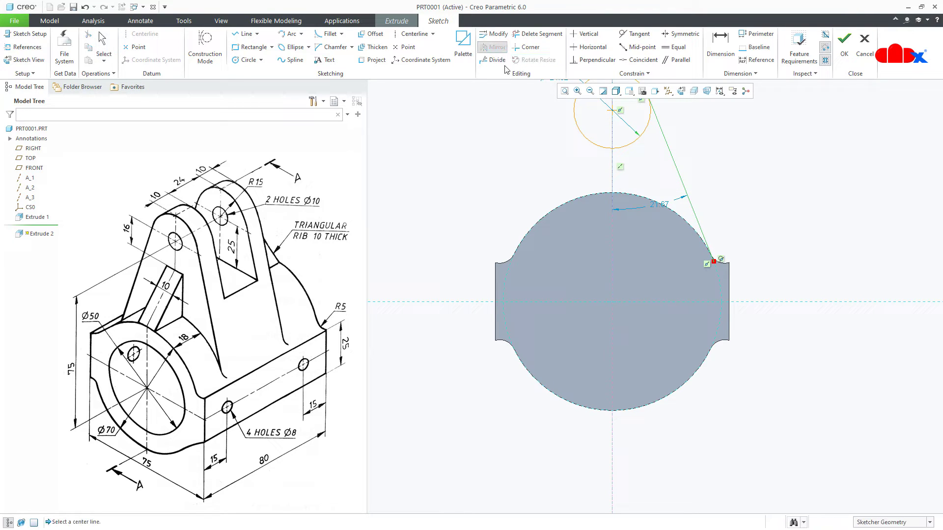
click(612, 175)
scroll(625, 324, up, 2)
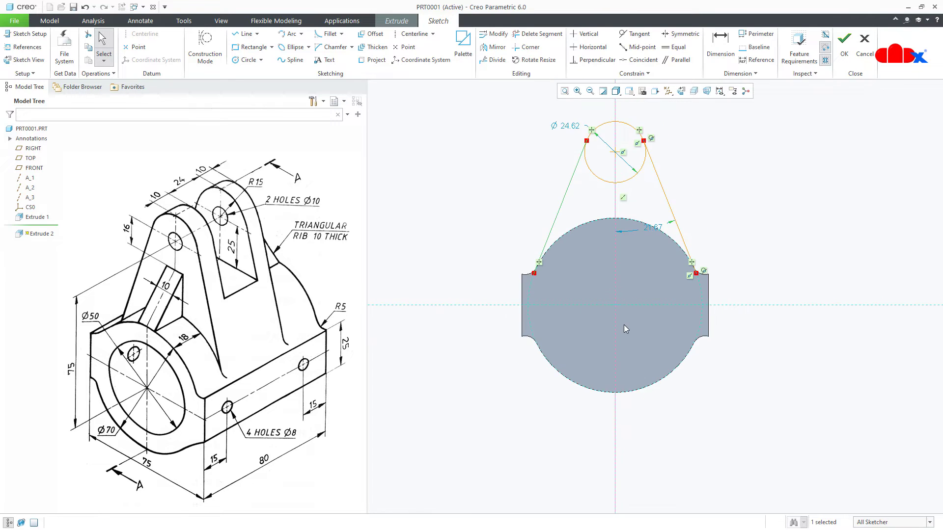
scroll(629, 213, down, 2)
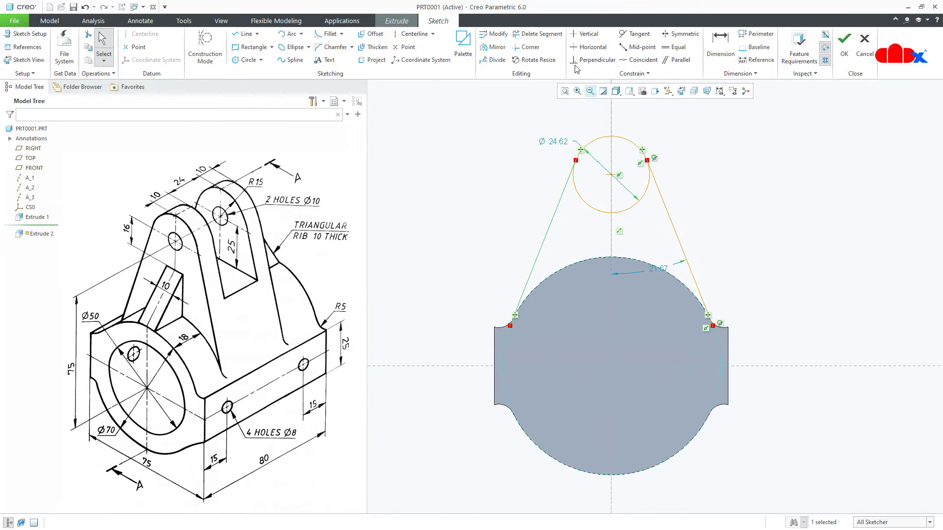
- Trim away the small circle's lower part between the two slanted lines, leaving only the rounded top
click(538, 33)
mouse_move(590, 169)
mouse_down()
mouse_move(593, 217)
mouse_move(637, 222)
mouse_up()
middle_click(638, 227)
- Close the upright's outline with an arc along the base circle between the lower ends of the slanted lines
right_click(638, 227)
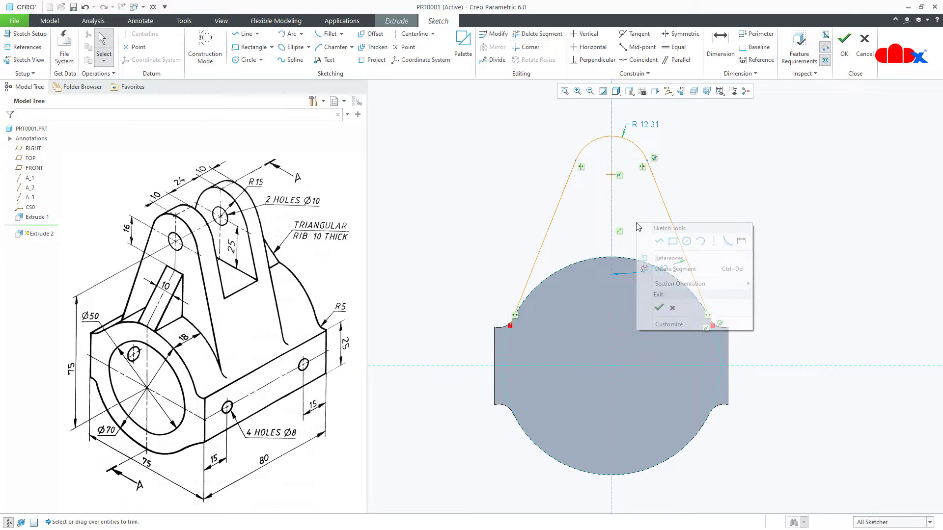
click(688, 242)
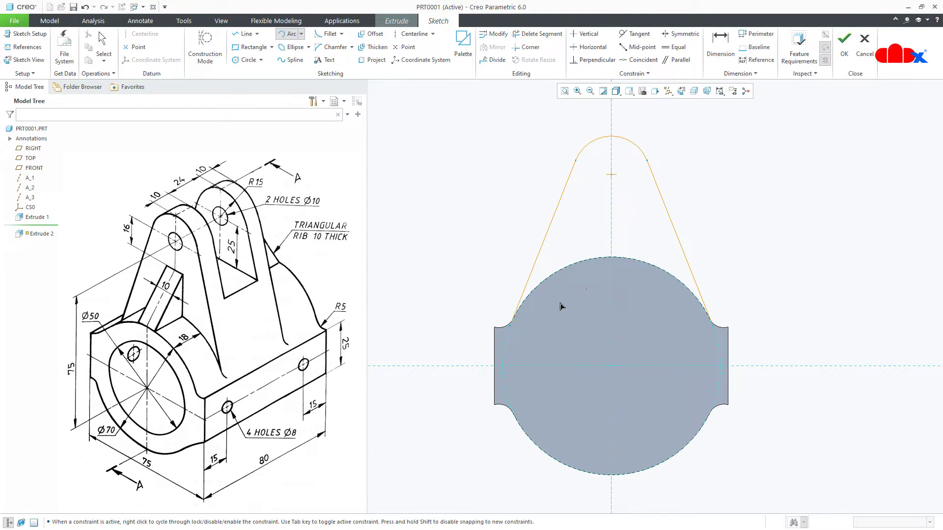
click(511, 323)
click(711, 326)
click(649, 263)
middle_click(661, 301)
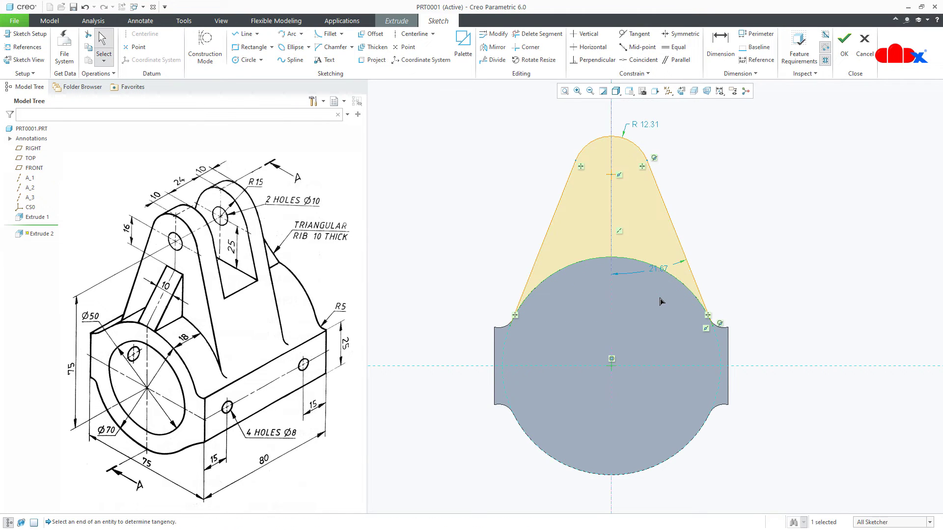
- Dimension the top arc's centre 75 mm above the base's centre and set the arc's radius to 15 mm
right_click(661, 301)
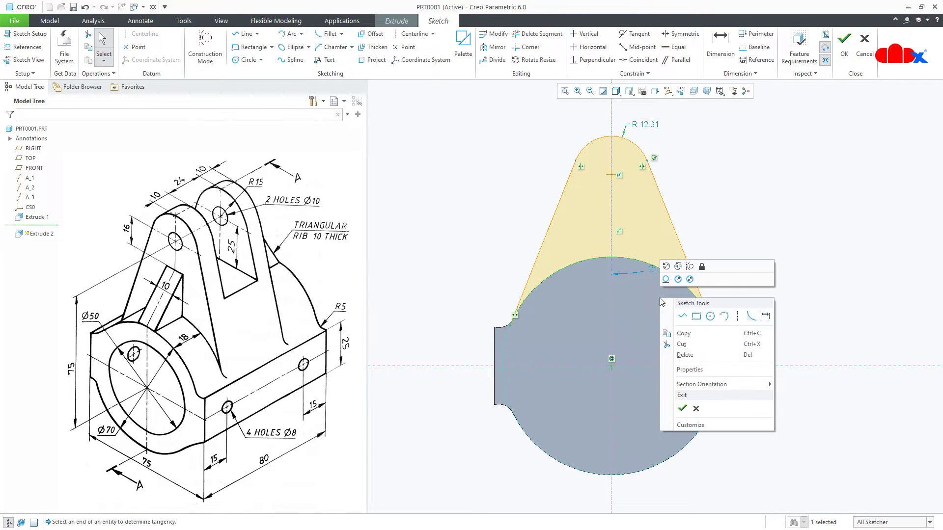
click(764, 317)
click(611, 175)
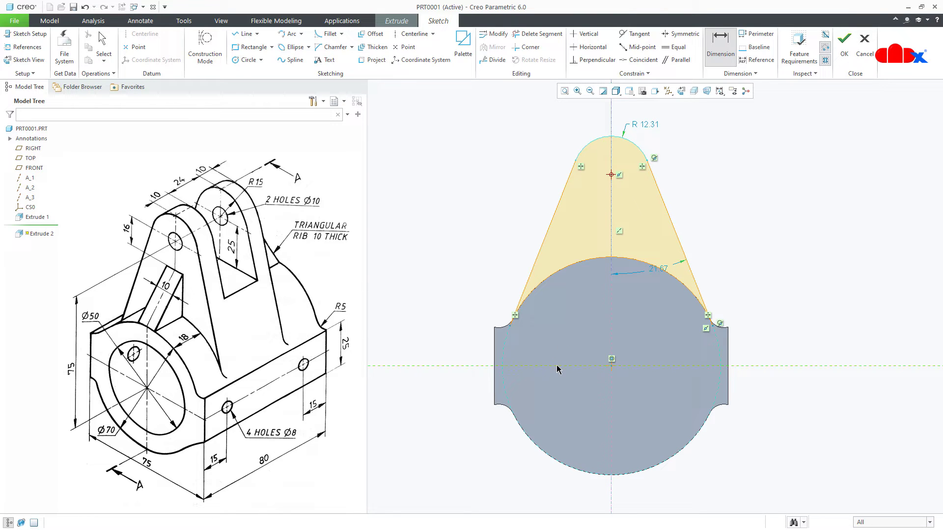
middle_click(468, 322)
text(75)
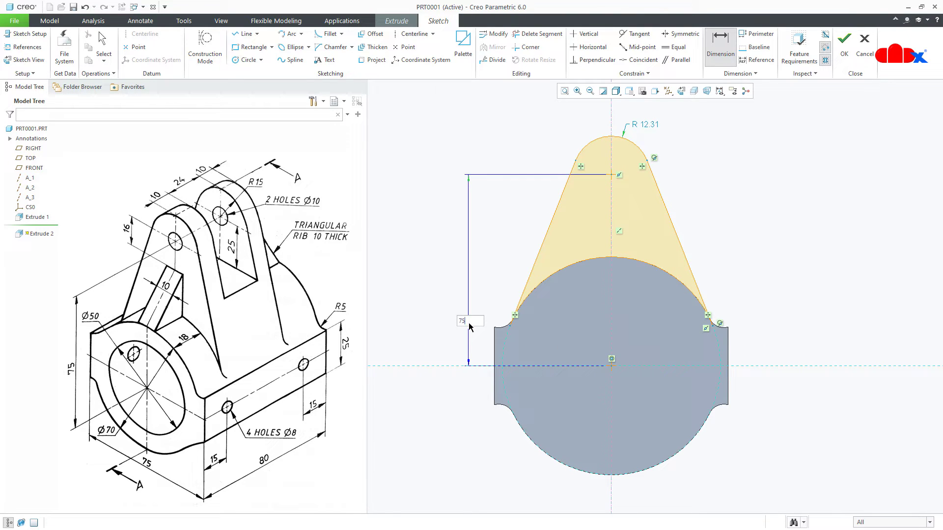
key(Return)
scroll(506, 410, down, 2)
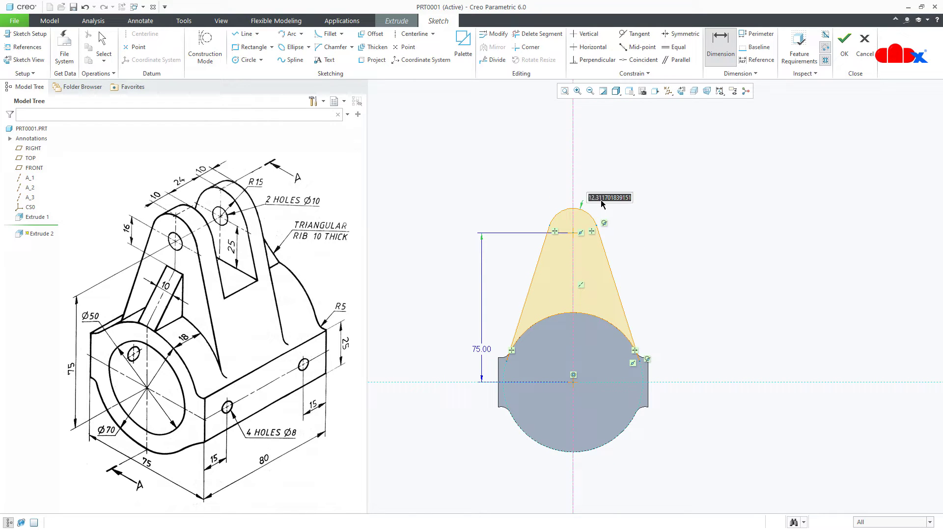
text(15)
key(Return)
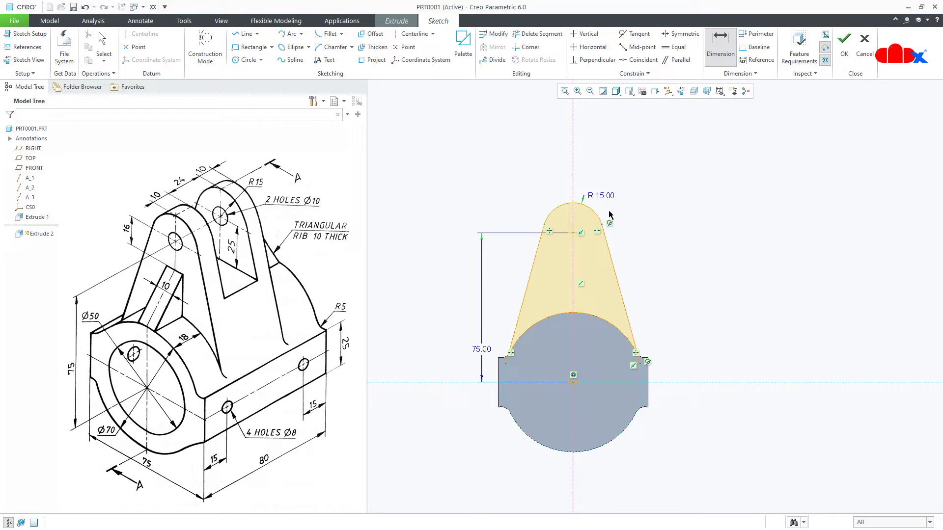
- Finish the sketch, extrude the upright 44 mm symmetrically about the sketch plane, and return the model to its default orientation
right_click(637, 233)
click(661, 320)
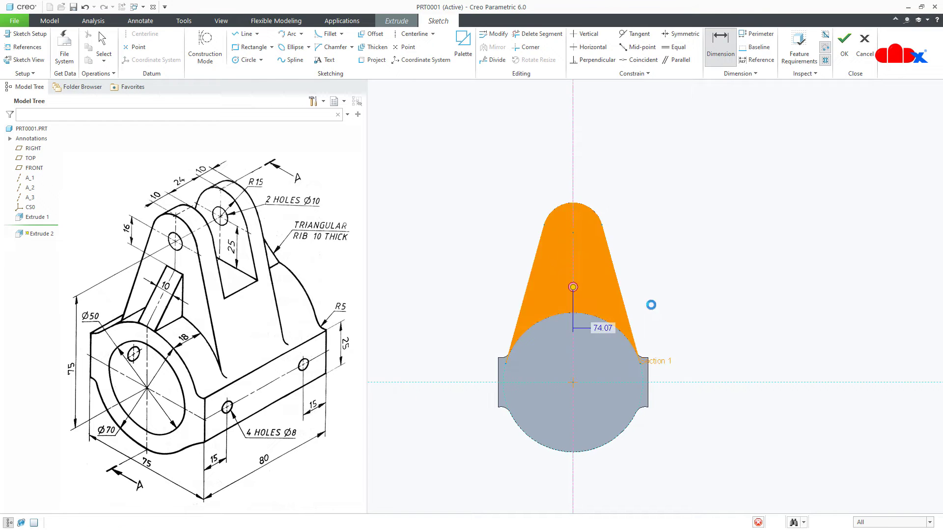
middle_drag(642, 301, 590, 348)
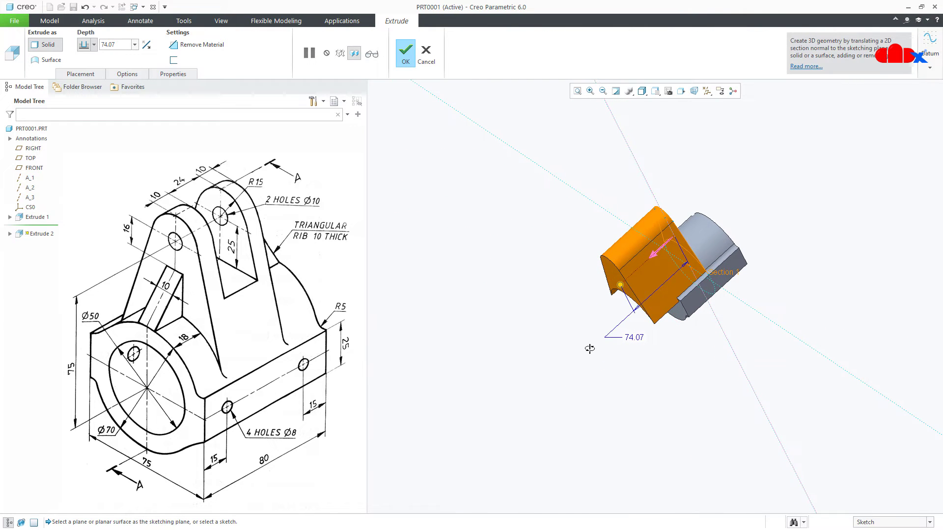
double_click(632, 337)
text(44)
key(Return)
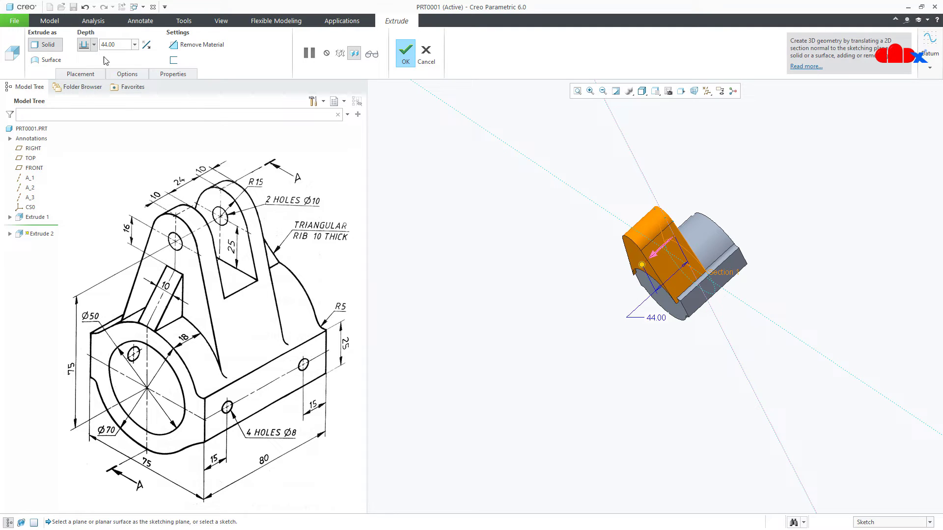
click(94, 45)
click(84, 75)
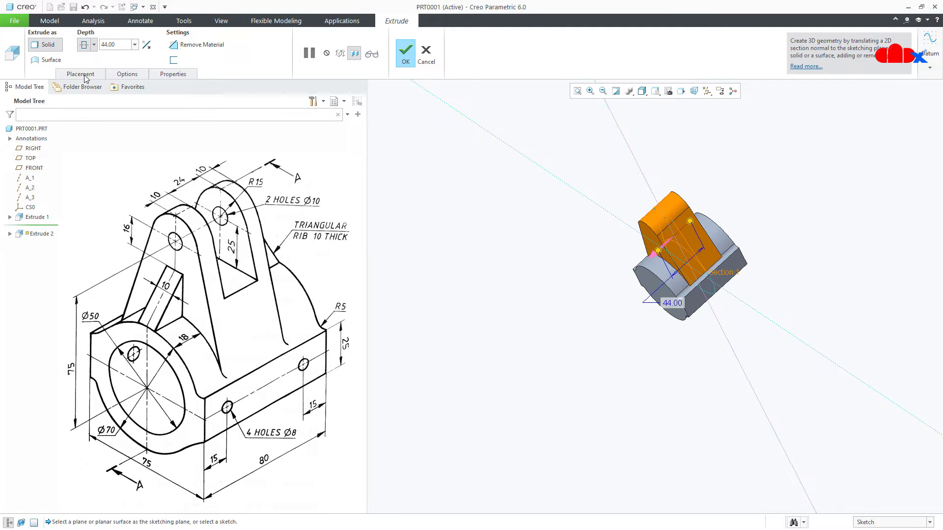
click(404, 56)
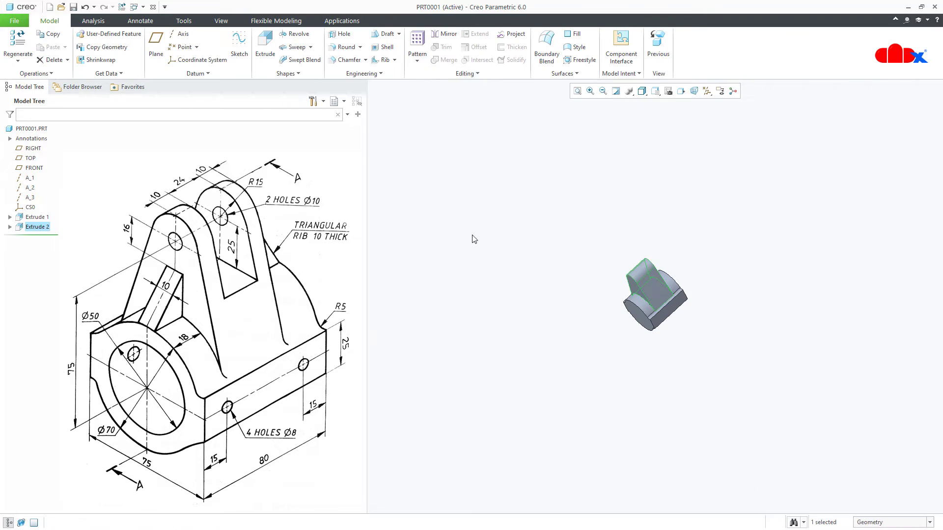
key(ctrl+d)
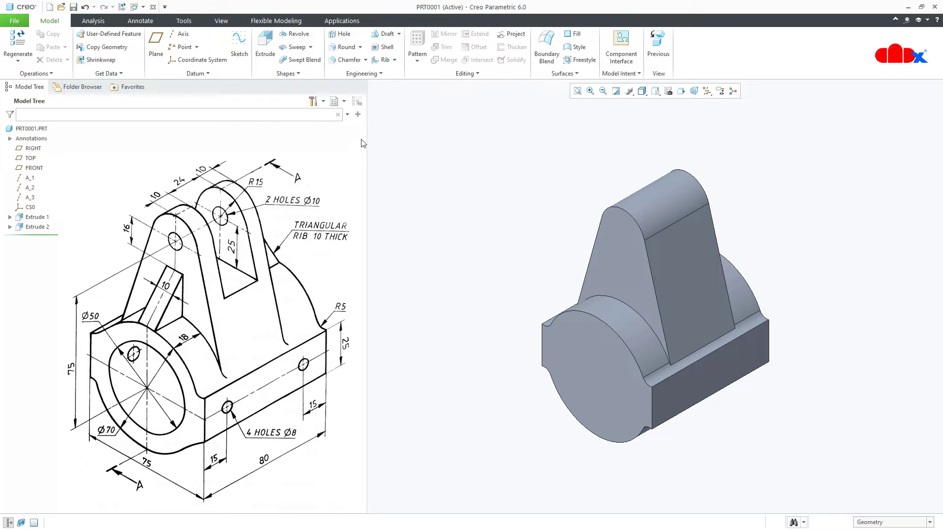
- Start a profile rib on the RIGHT plane and sketch an open line at about 55° from the base's top end corner to the upright's side
click(382, 60)
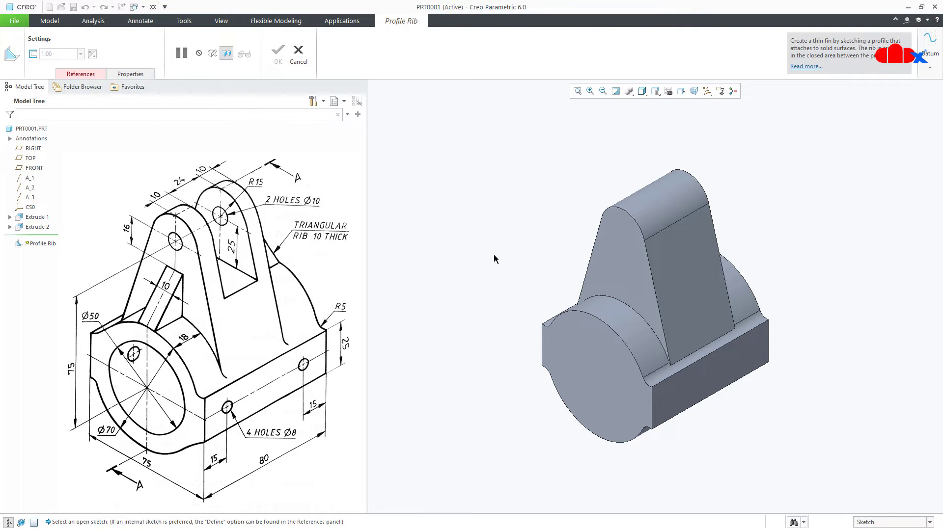
click(596, 224)
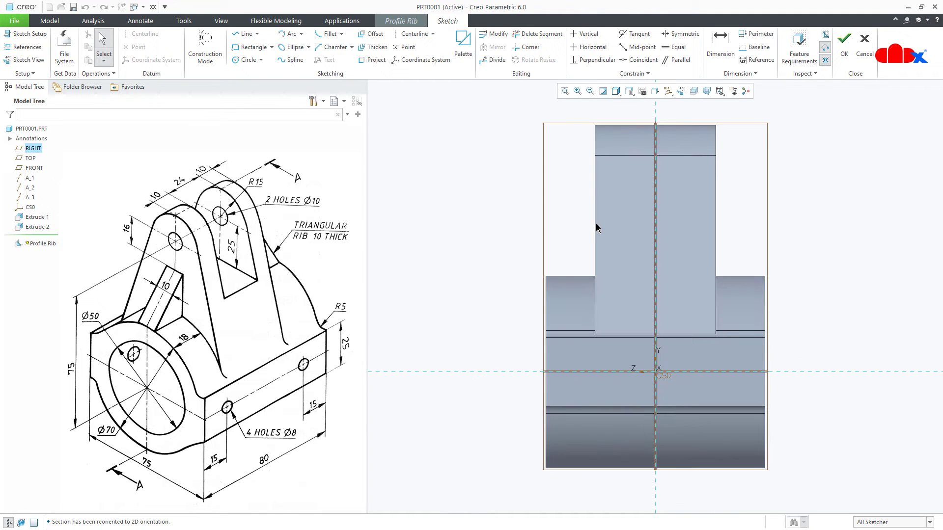
right_click(596, 223)
click(613, 244)
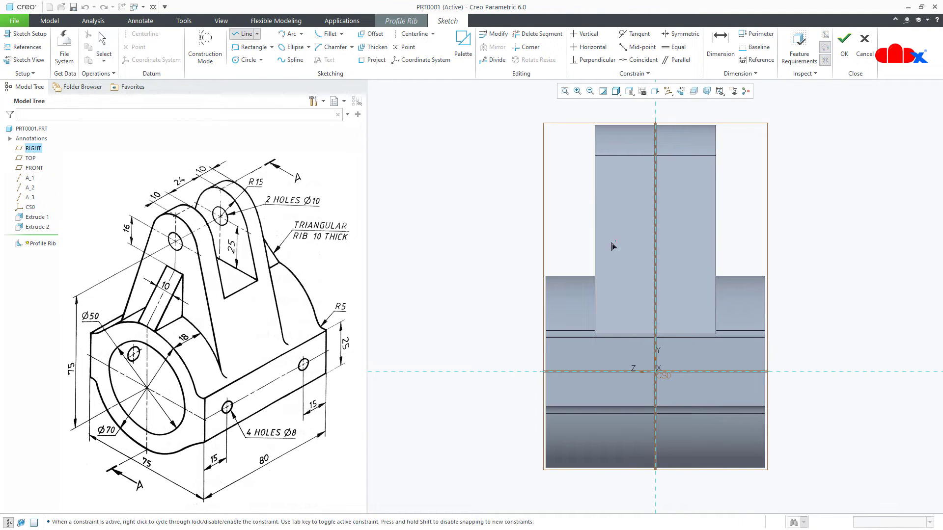
click(546, 276)
click(595, 205)
middle_click(612, 232)
middle_click(611, 226)
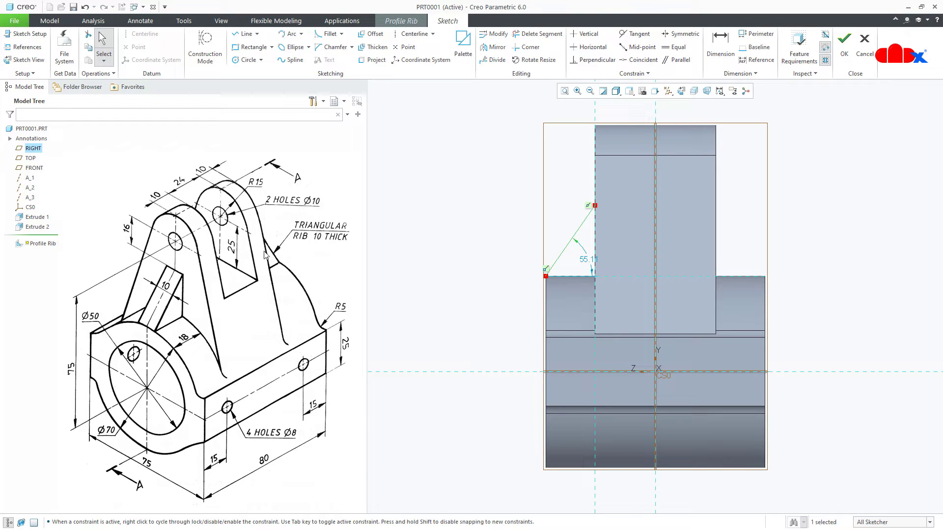
- Finish the rib sketch, flip the fill direction toward the solid, set the thickness to 10 mm and complete the rib
right_click(417, 255)
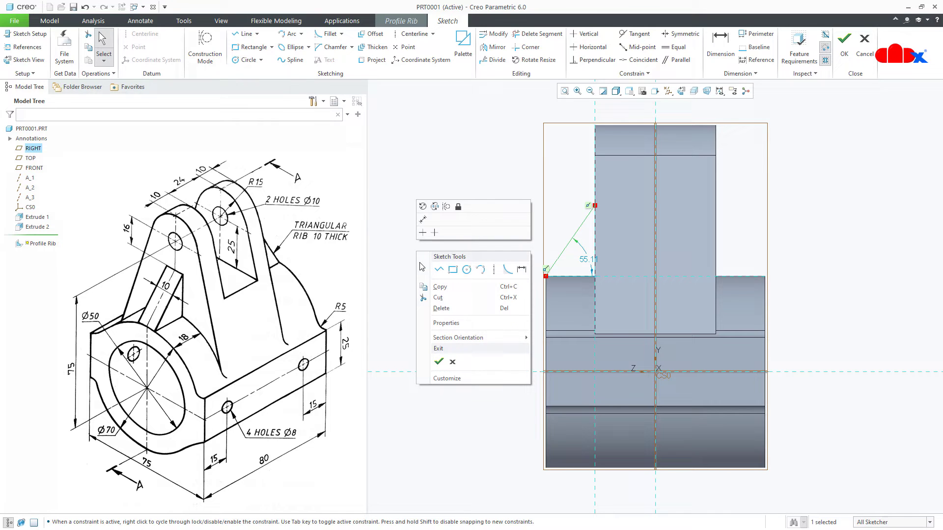
click(439, 360)
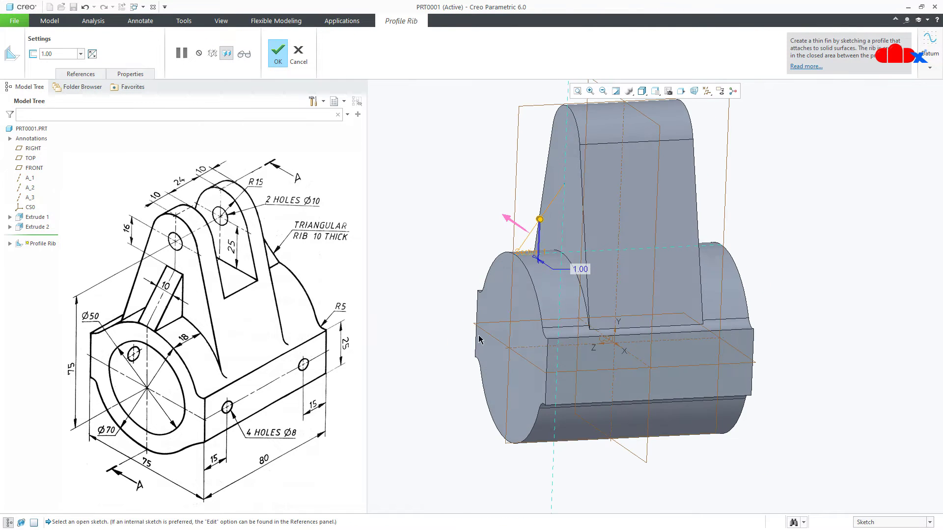
click(516, 224)
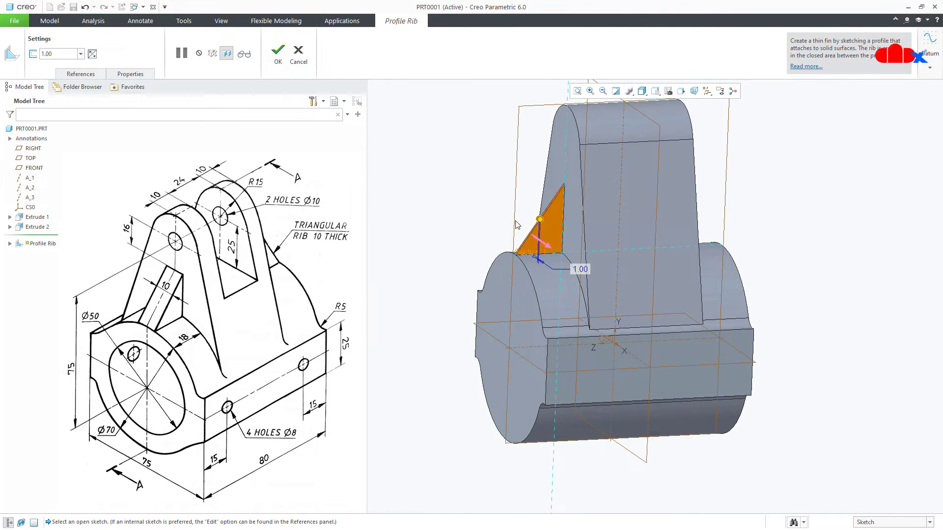
double_click(580, 270)
text(10)
key(Return)
middle_drag(579, 274, 594, 286)
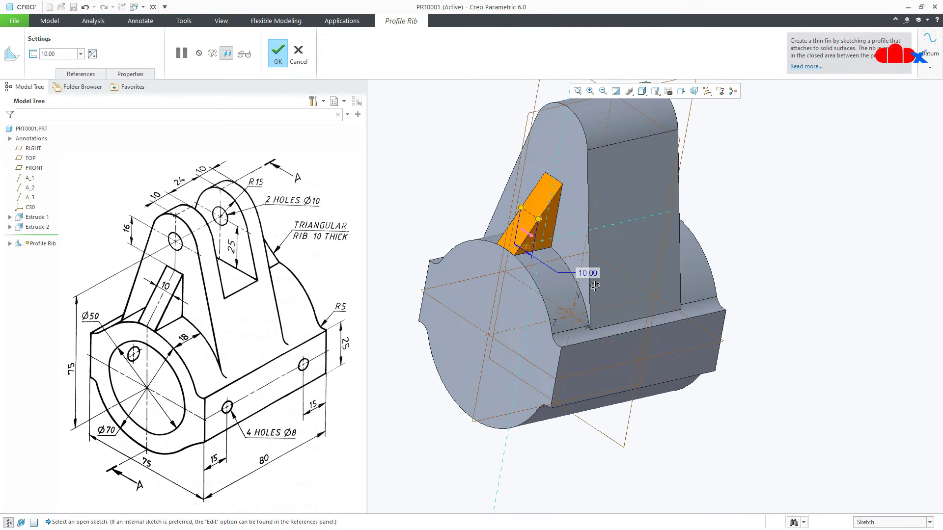
middle_click(594, 286)
key(ctrl+d)
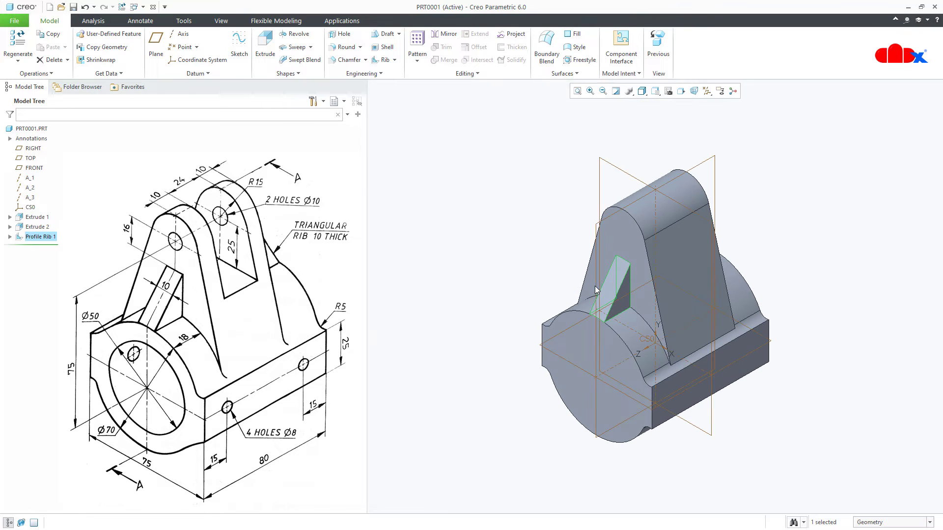
- Redefine the upright's sketch by adding a datum point at the top arc's centre, and complete the extrusion
click(438, 289)
click(39, 227)
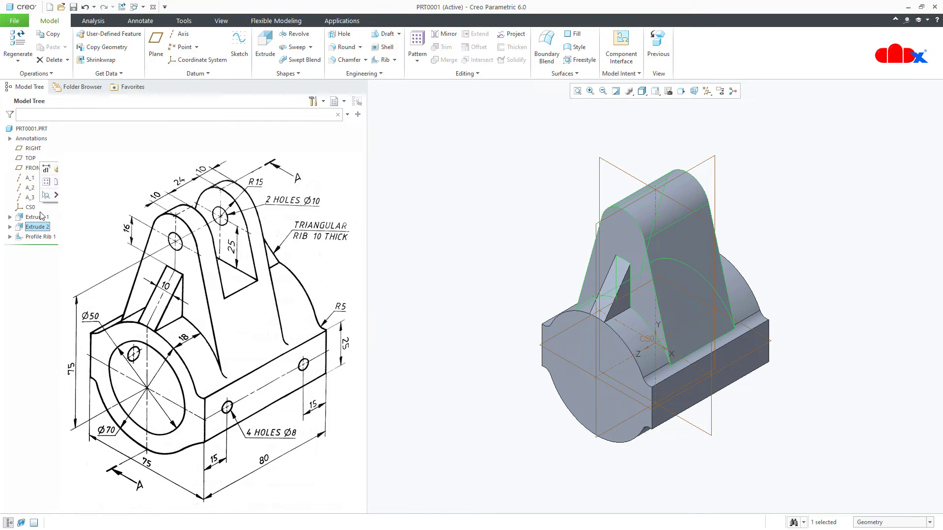
click(54, 171)
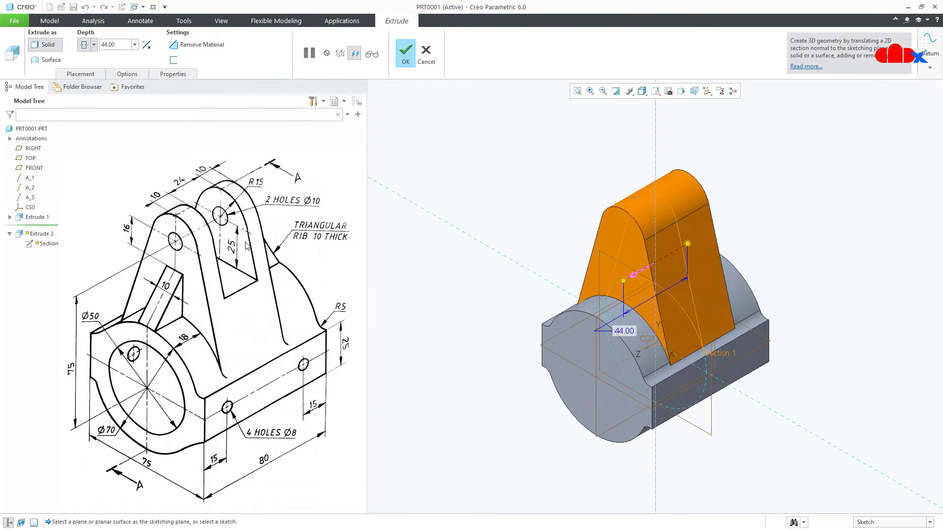
right_click(400, 279)
click(407, 252)
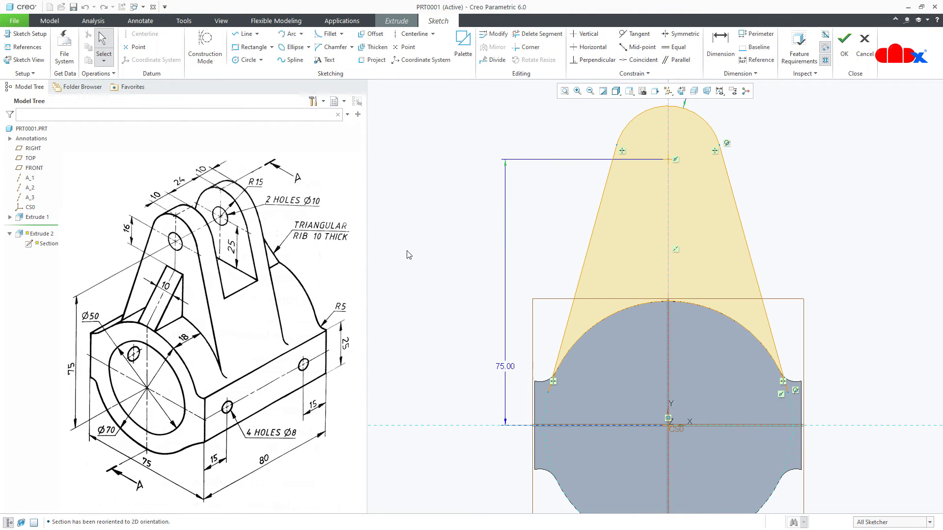
click(134, 47)
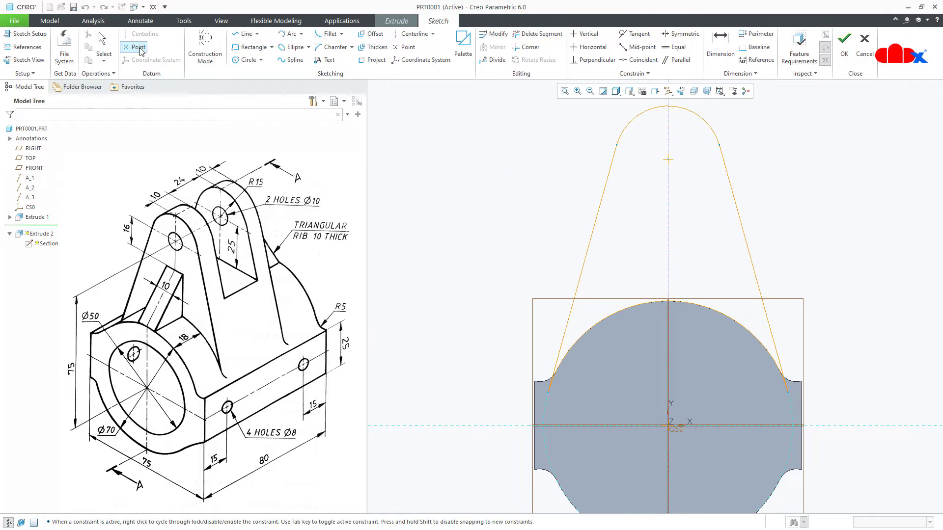
click(668, 159)
middle_click(688, 207)
right_click(689, 207)
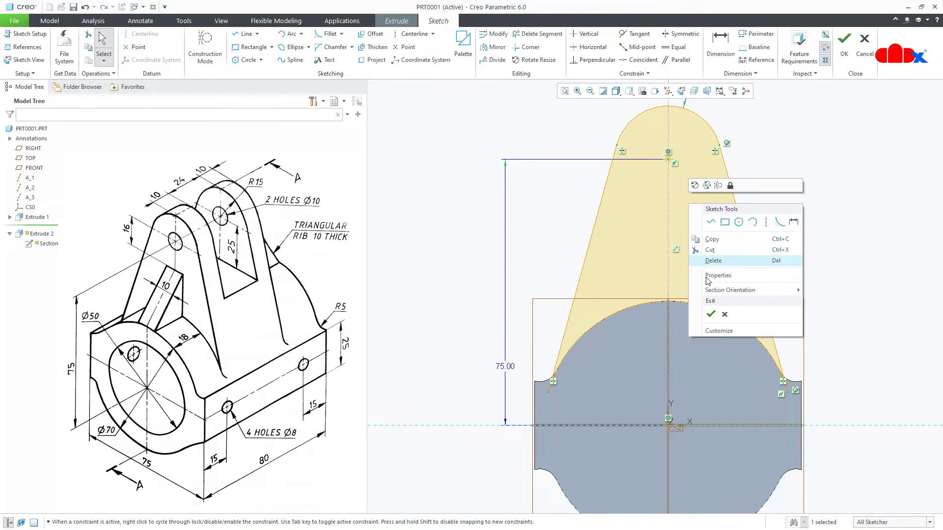
click(711, 310)
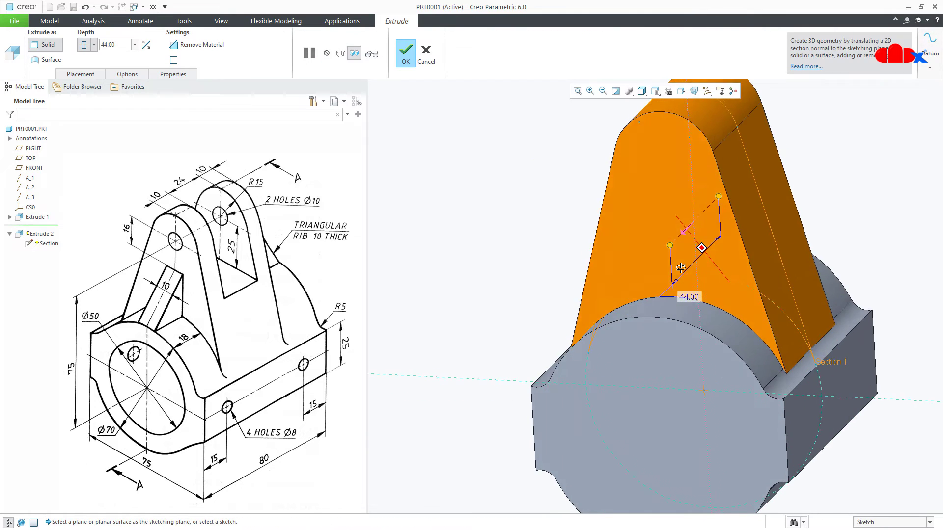
middle_click(671, 277)
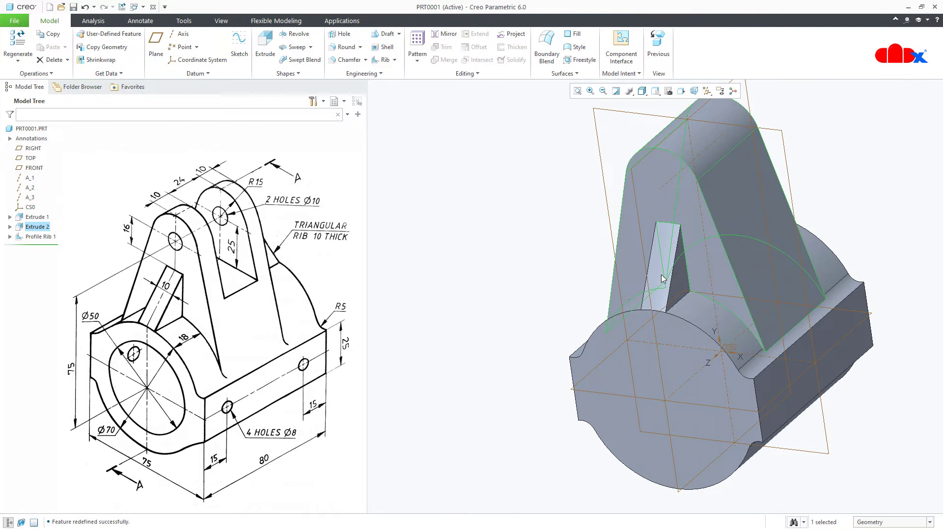
- Redefine the first rib's sketch by dimensioning the slanted line's upper end 16 mm below the upright's top axis, and complete the rib
click(579, 271)
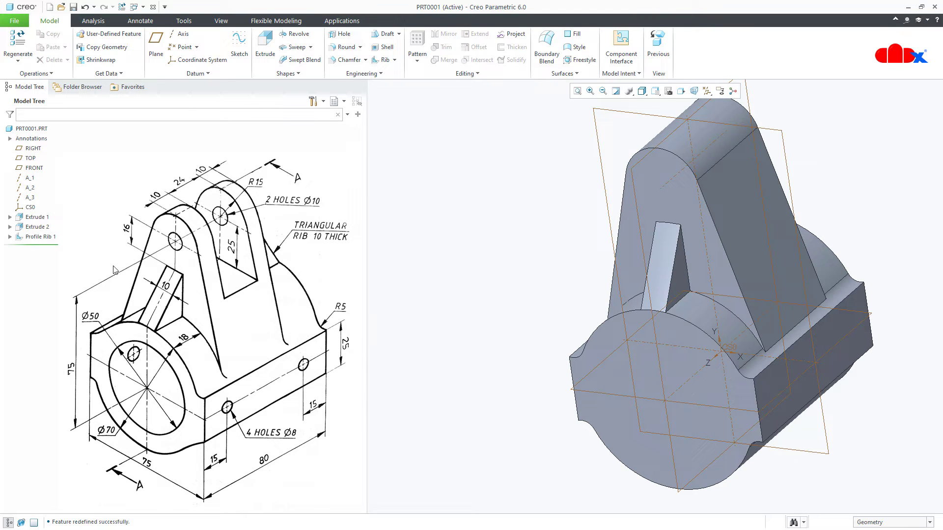
click(41, 239)
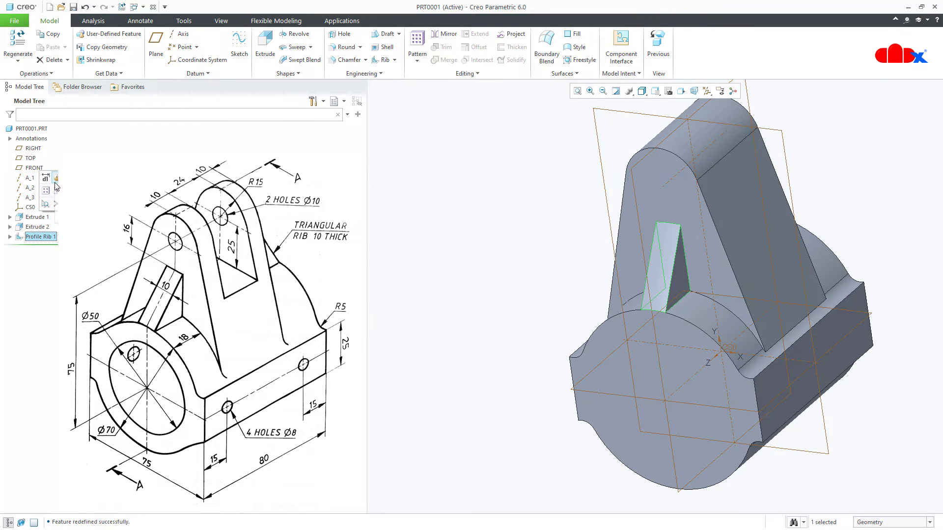
click(49, 197)
right_click(440, 296)
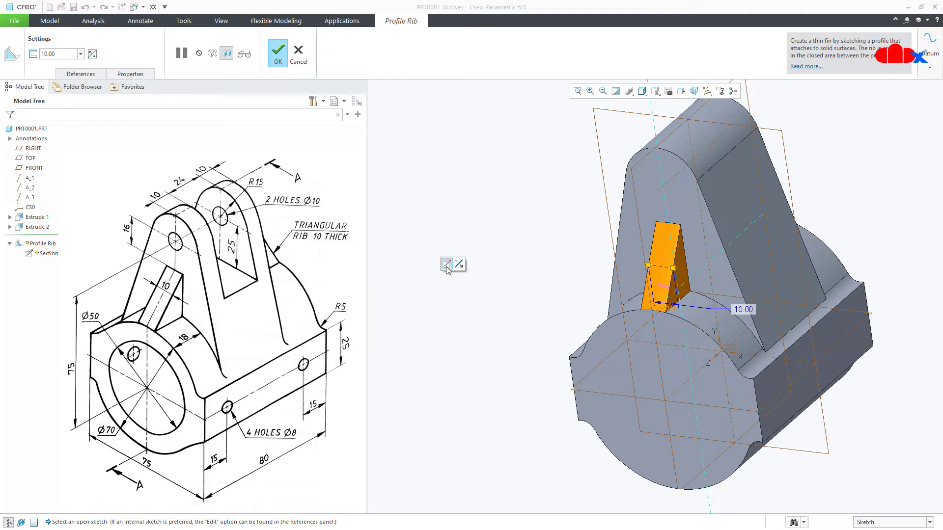
click(448, 262)
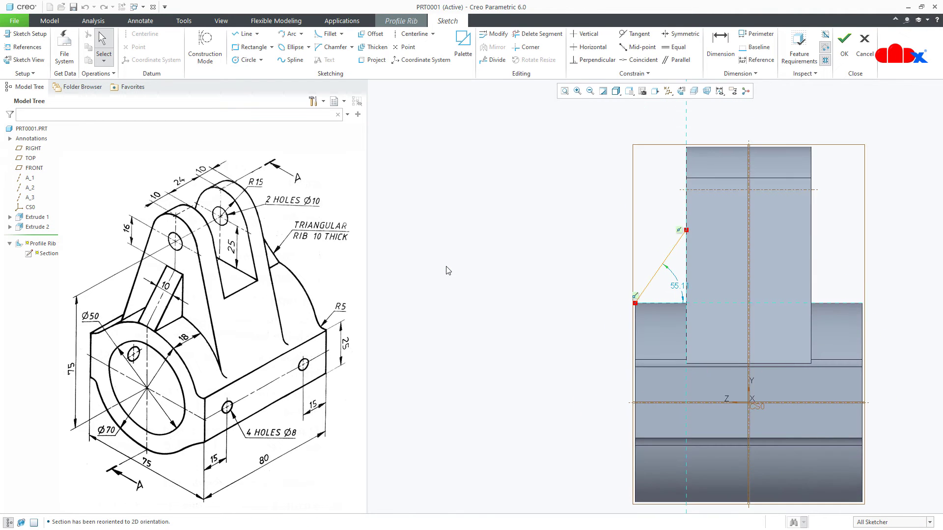
right_click(447, 270)
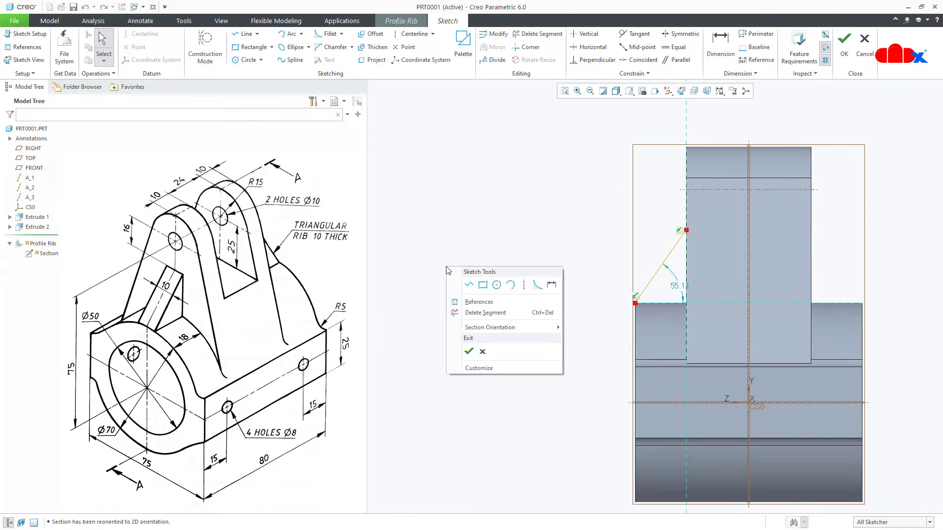
click(550, 285)
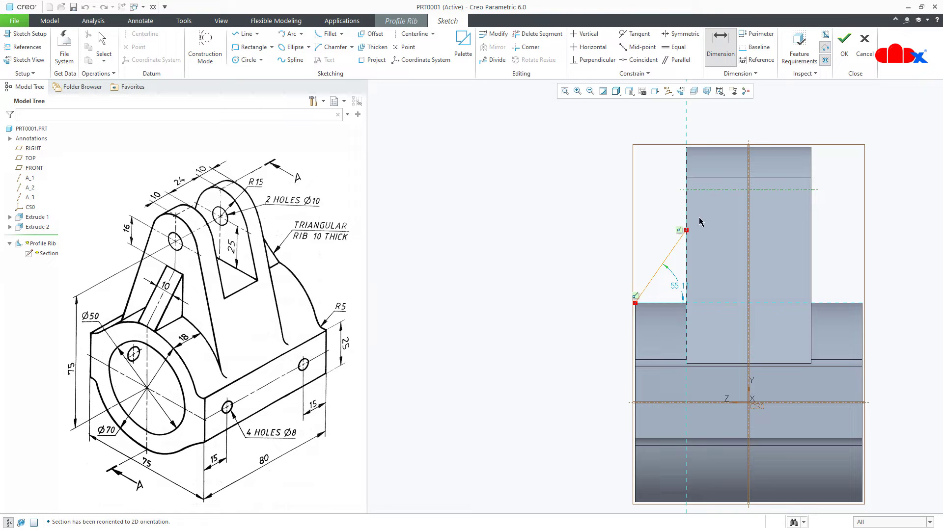
click(685, 230)
middle_click(713, 211)
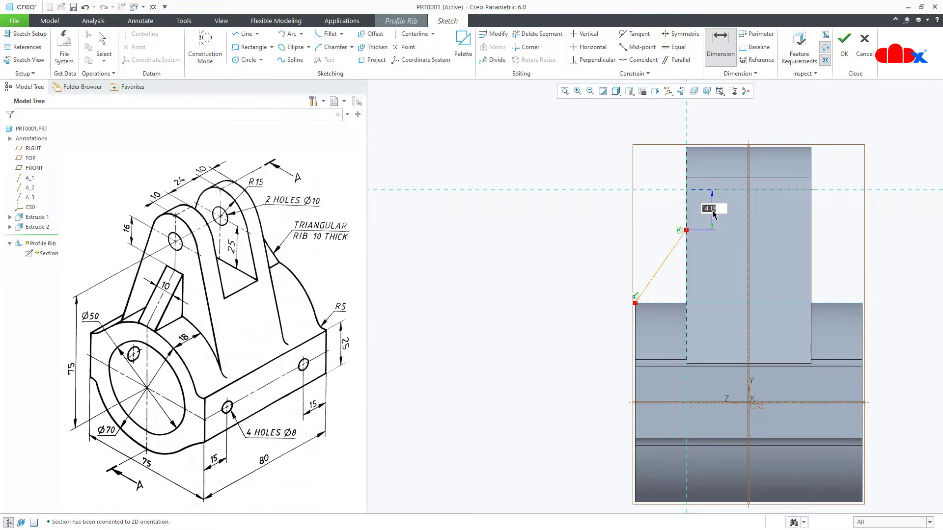
text(16)
key(Return)
right_click(712, 214)
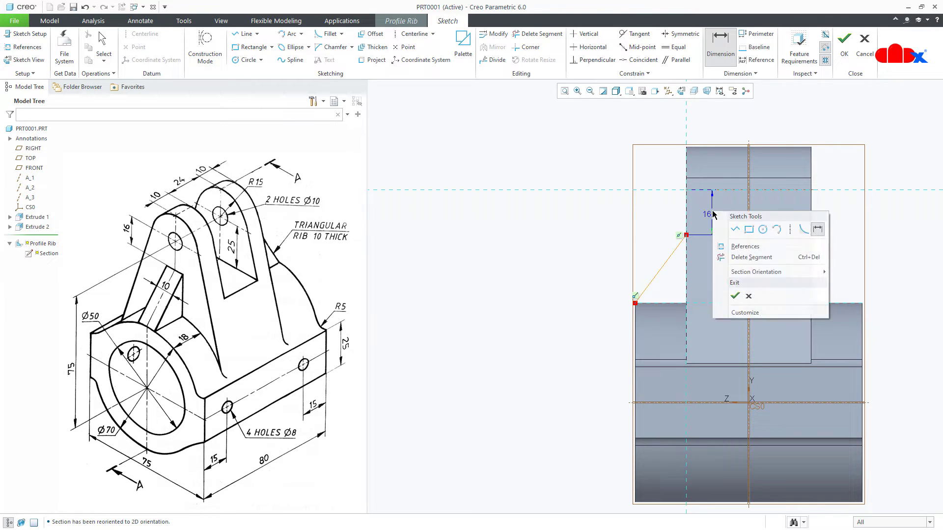
click(735, 296)
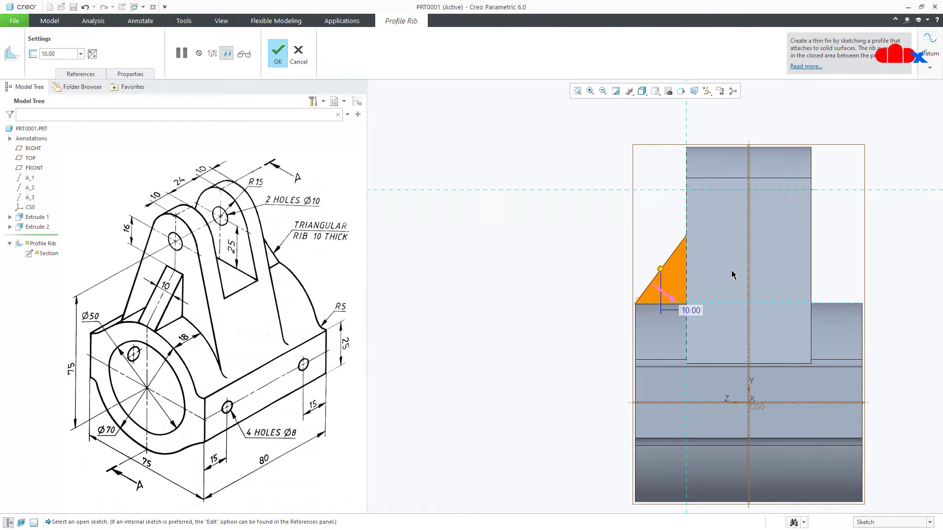
middle_click(732, 275)
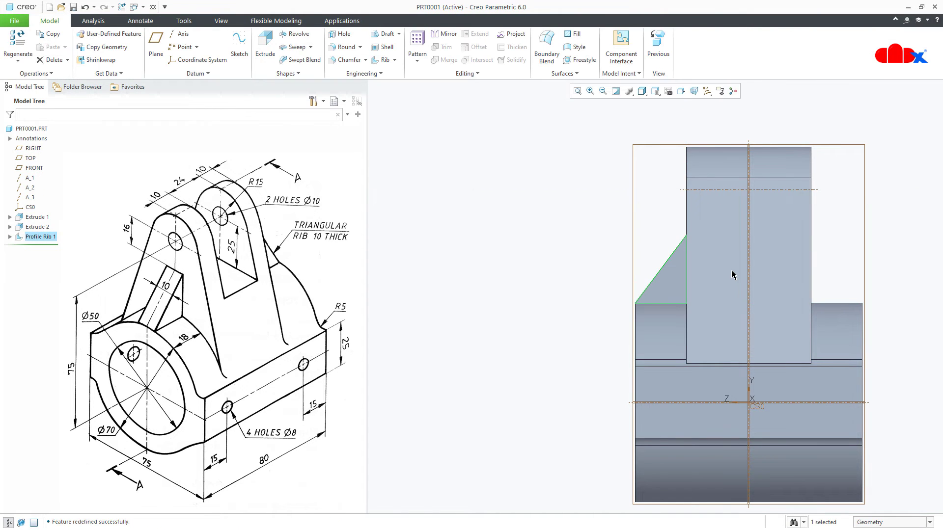
- Start a second profile rib on the RIGHT plane and sketch a line at about 52° from the base's opposite top corner to the upright's side
click(382, 60)
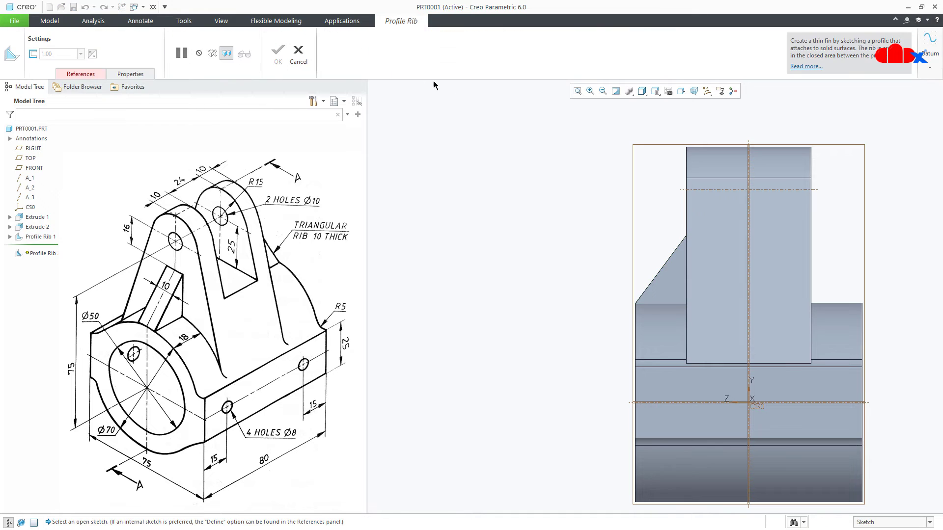
click(810, 145)
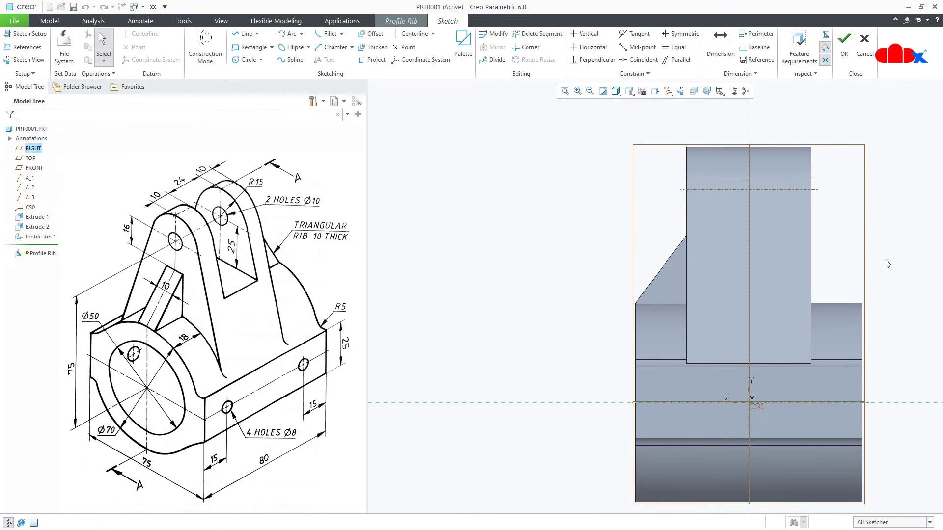
right_click(886, 268)
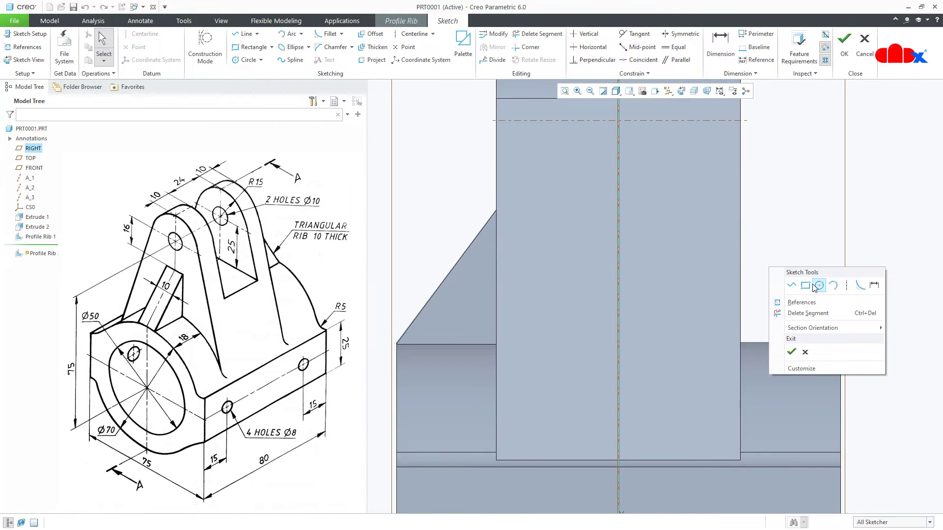
click(791, 285)
click(840, 342)
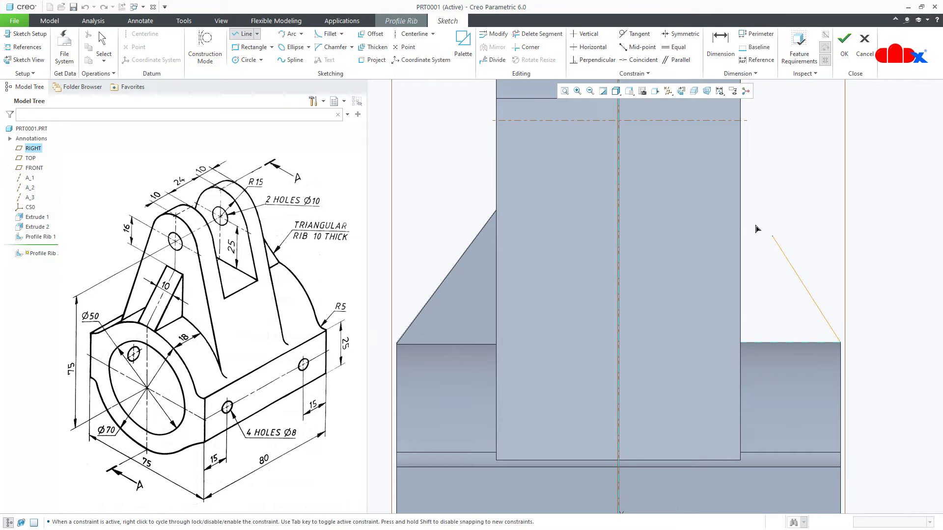
click(740, 216)
middle_click(784, 228)
scroll(784, 238, down, 2)
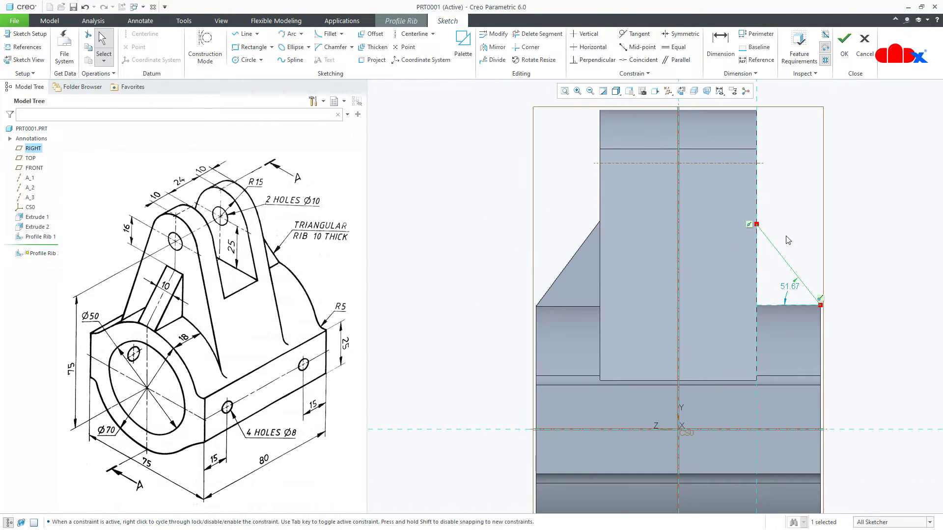
- Dimension the upper end of the second rib's line 16 mm below the upright's top axis
right_click(786, 239)
click(891, 254)
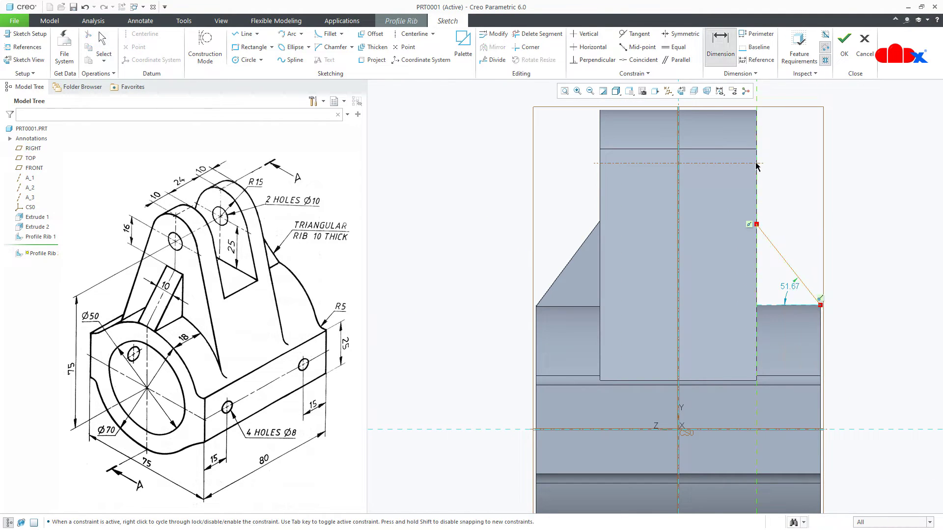
click(756, 224)
middle_click(783, 188)
text(16)
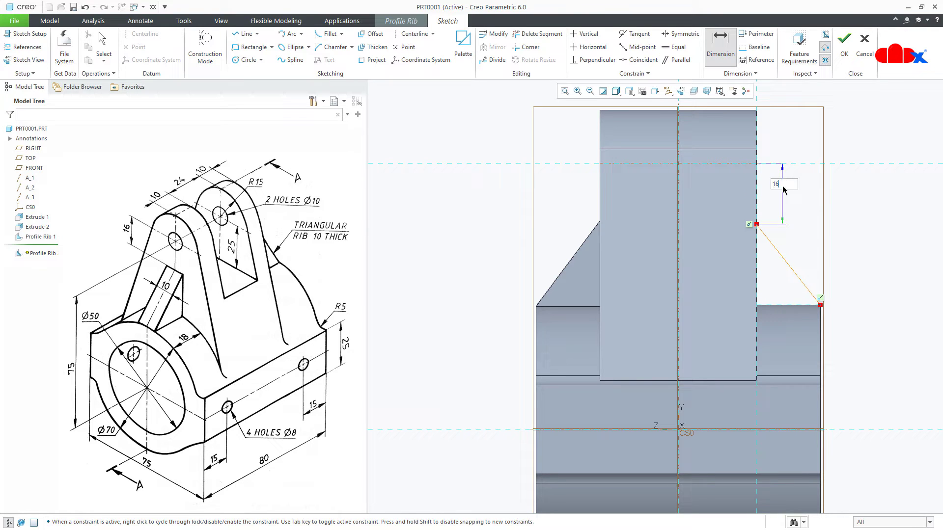
key(Return)
- Finish the sketch, complete the second rib with a thickness of 10 mm, and return the model to its default orientation
right_click(783, 189)
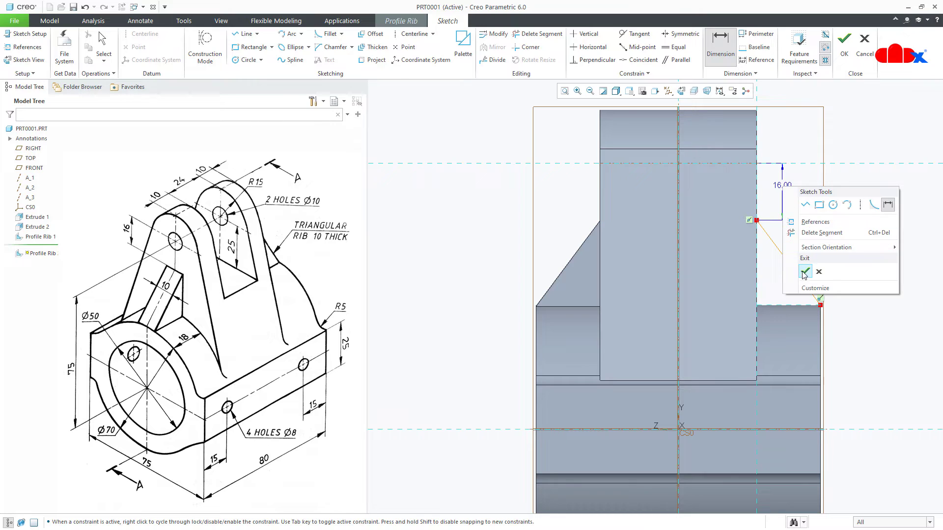
click(804, 274)
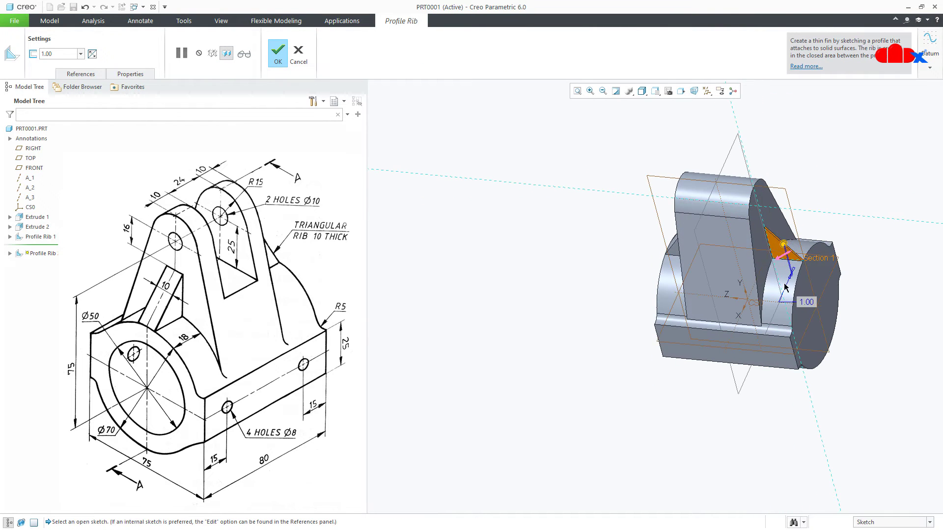
double_click(806, 302)
text(10)
key(Return)
middle_click(811, 300)
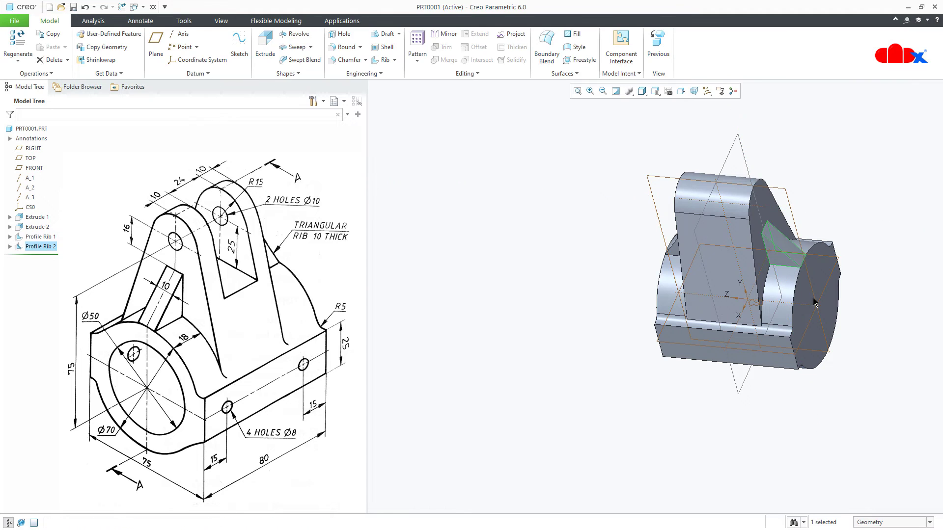
click(876, 383)
key(ctrl+d)
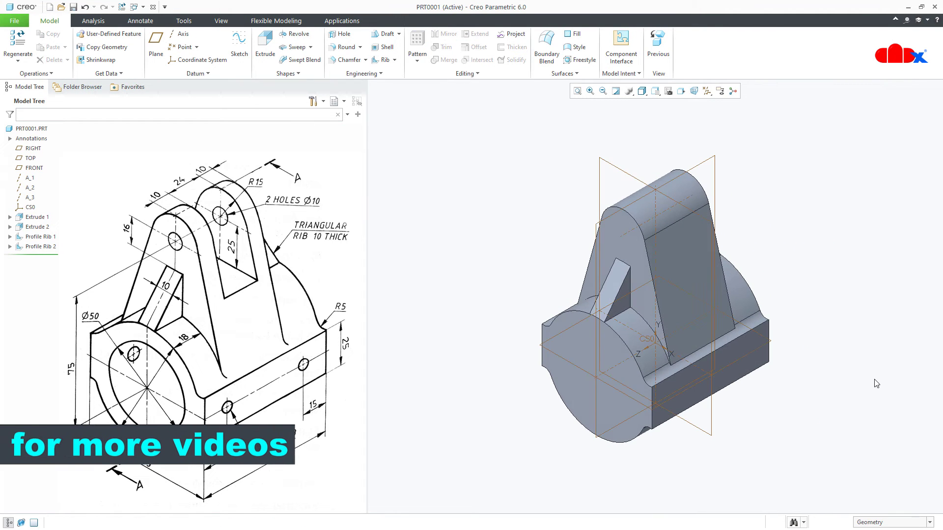
- Hide the datum planes and sketch a circle about 52 mm in diameter, centred on the base's round end face, for a new extrude
key(F2)
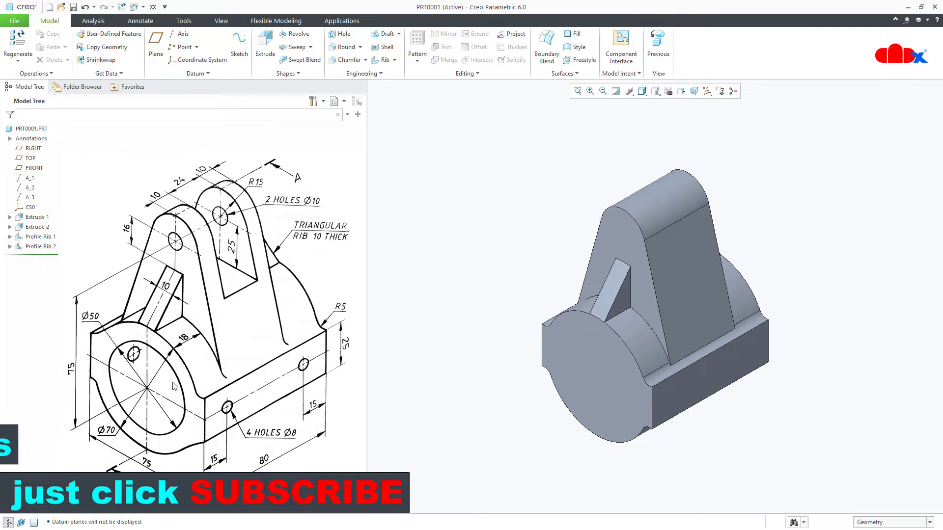
click(265, 50)
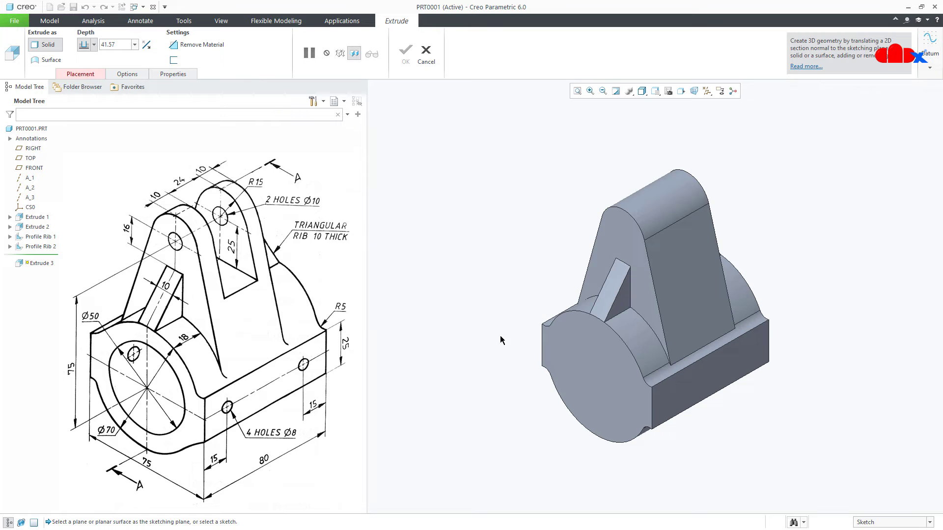
click(588, 370)
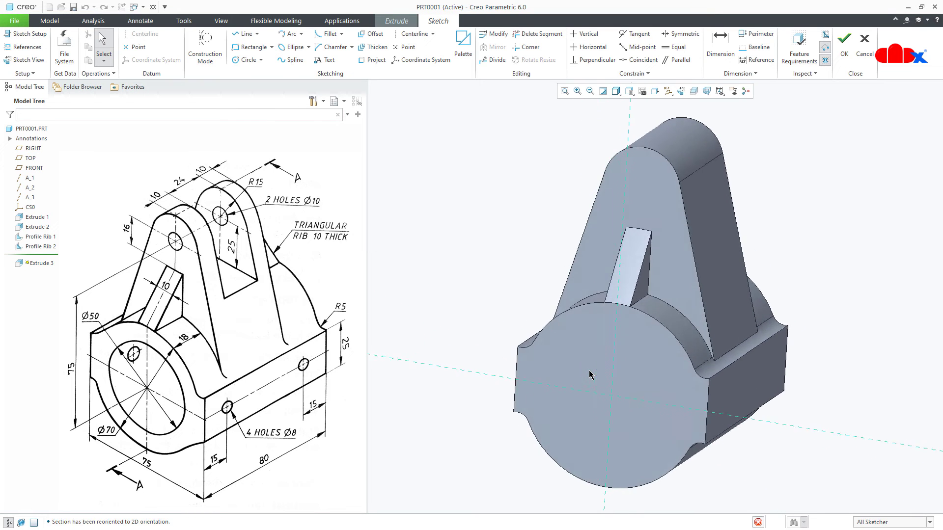
right_click(589, 373)
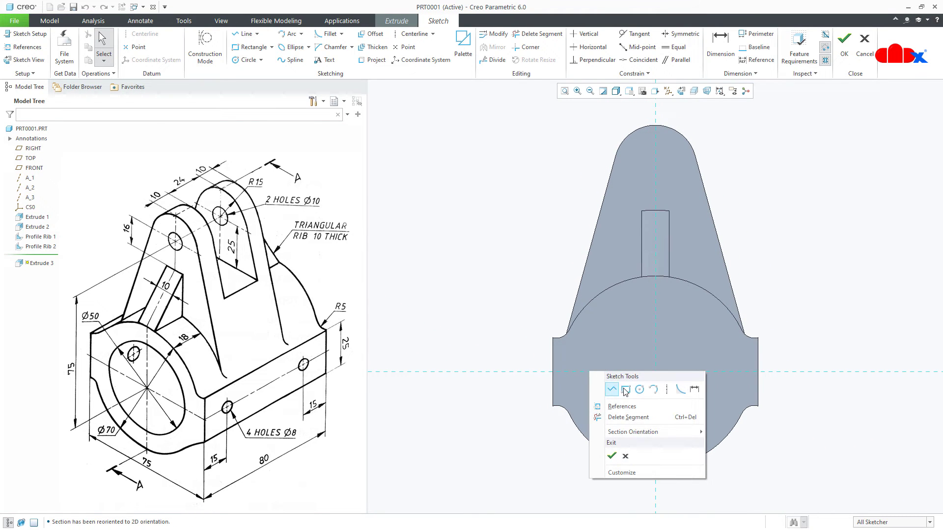
click(639, 390)
click(655, 372)
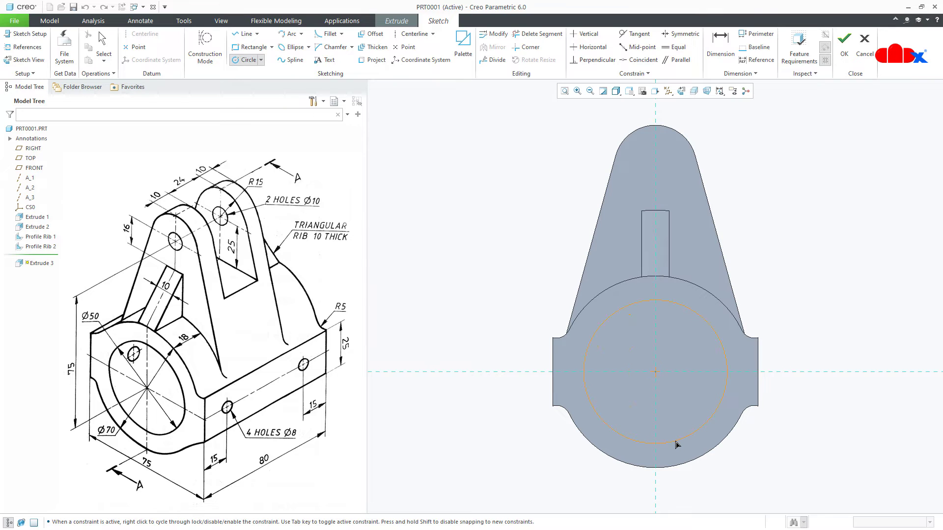
click(675, 444)
middle_click(678, 400)
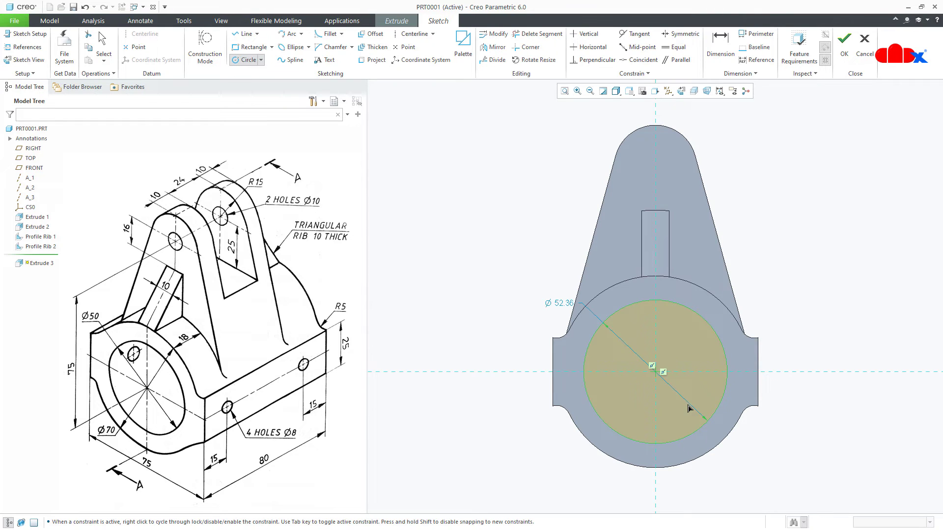
- Set the circle's diameter to 50 mm and finish the sketch
double_click(561, 303)
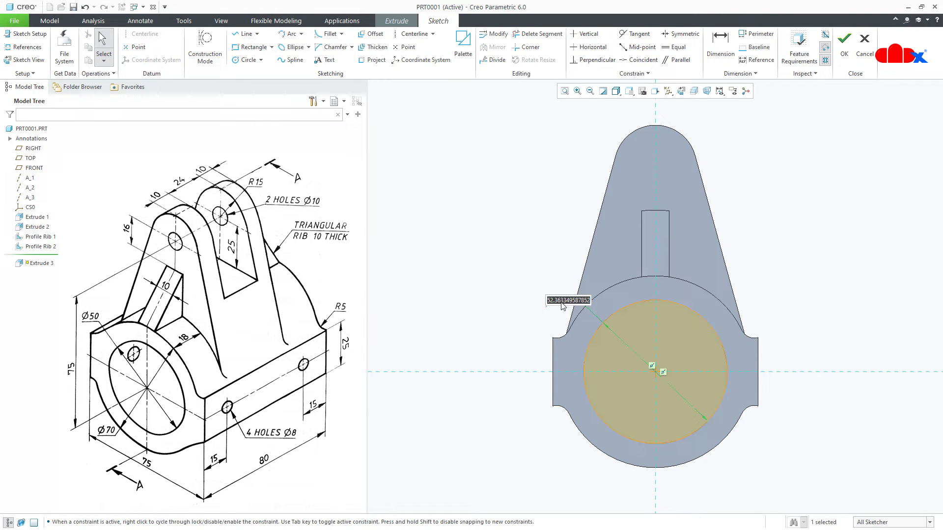
text(50)
key(Return)
middle_drag(644, 358, 621, 372)
right_click(621, 372)
click(644, 468)
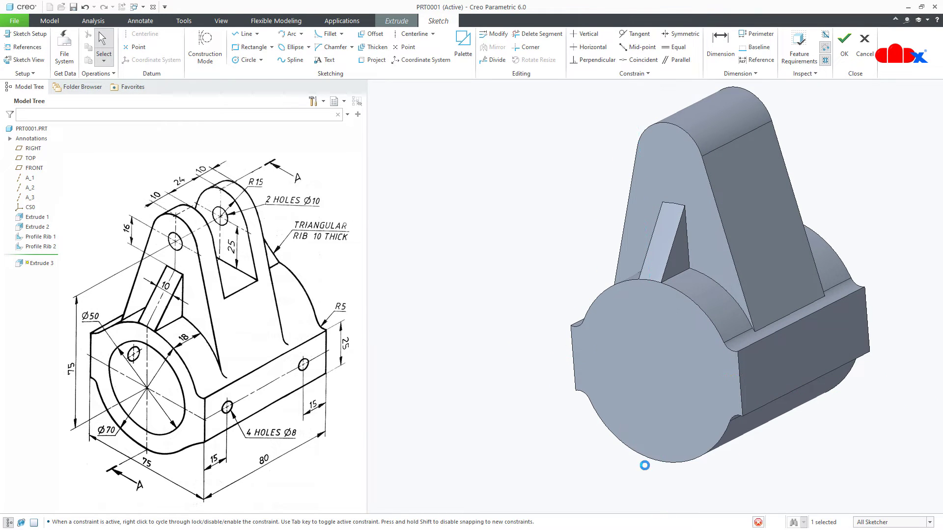
- Cut the circle through the full length of the base, complete the extrude and return the model to its default orientation
click(639, 396)
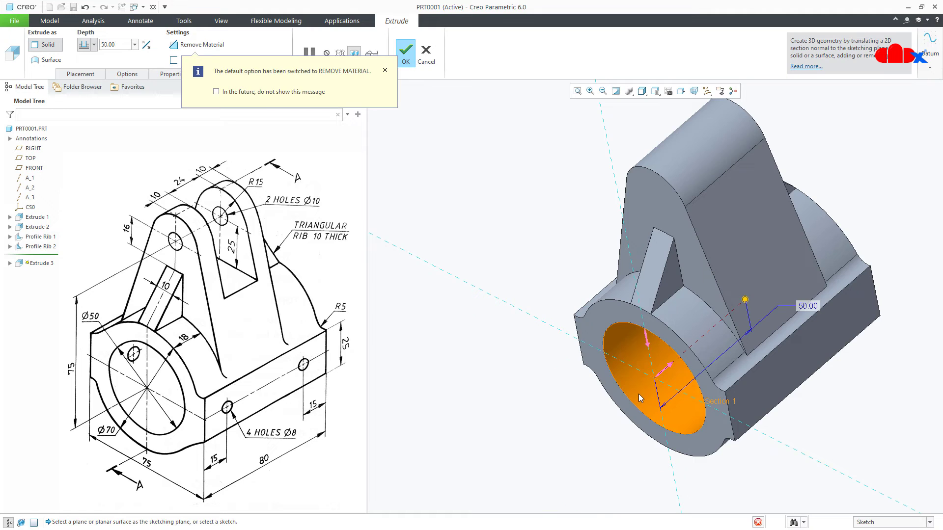
right_click(746, 303)
click(761, 339)
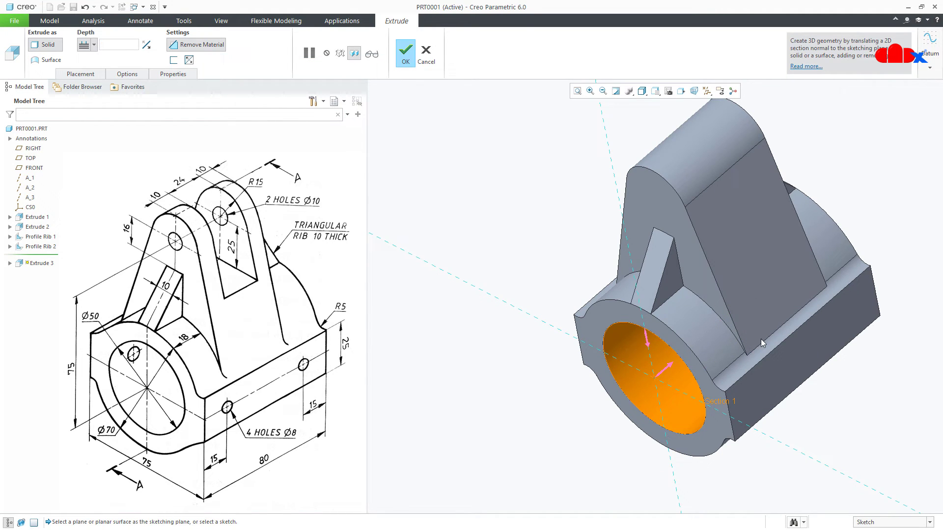
middle_click(761, 338)
middle_drag(761, 338, 806, 441)
click(809, 453)
key(ctrl+d)
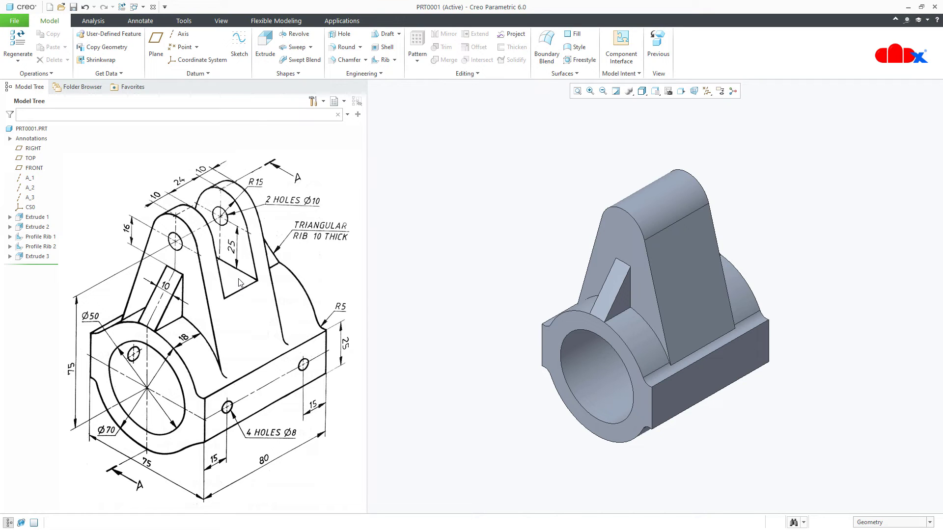
- Start an extrude on the RIGHT plane and sketch a rectangle about 22.6 mm wide and 40.8 mm high down from the upright's top edge
click(266, 43)
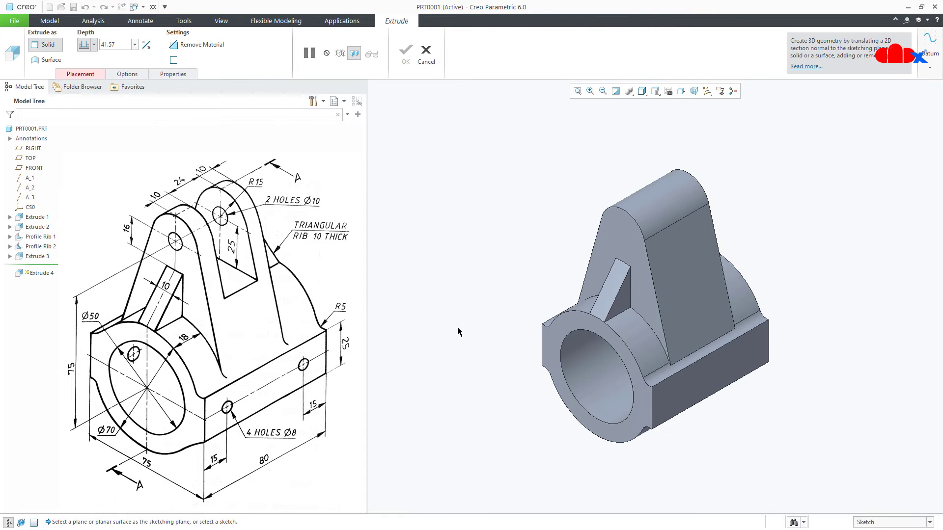
click(617, 217)
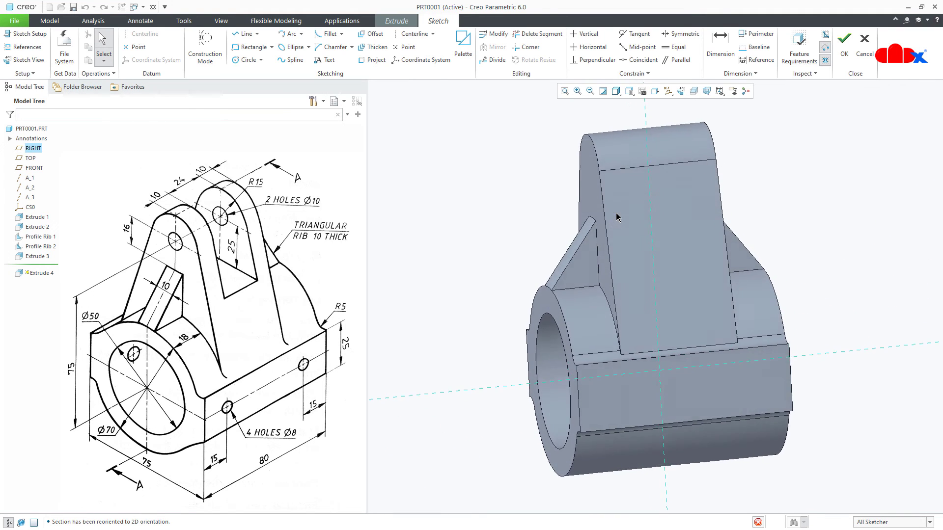
right_click(616, 214)
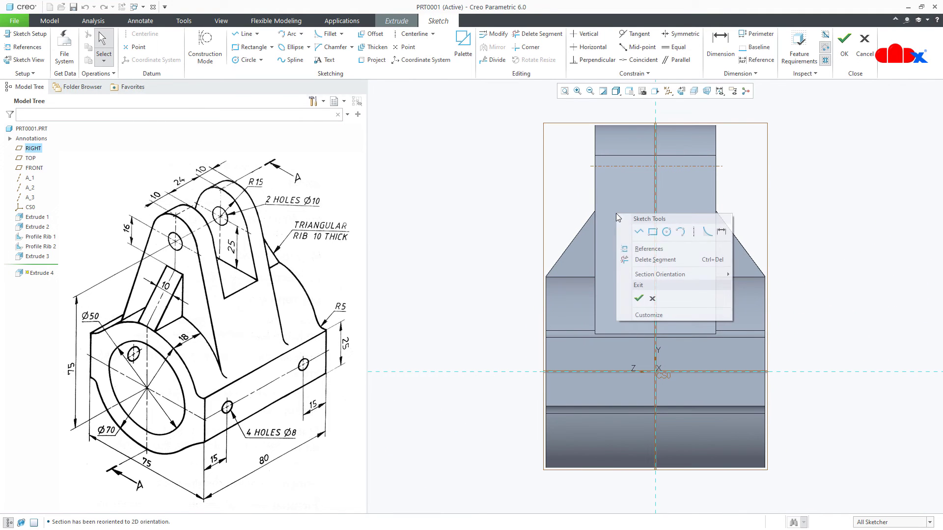
click(652, 232)
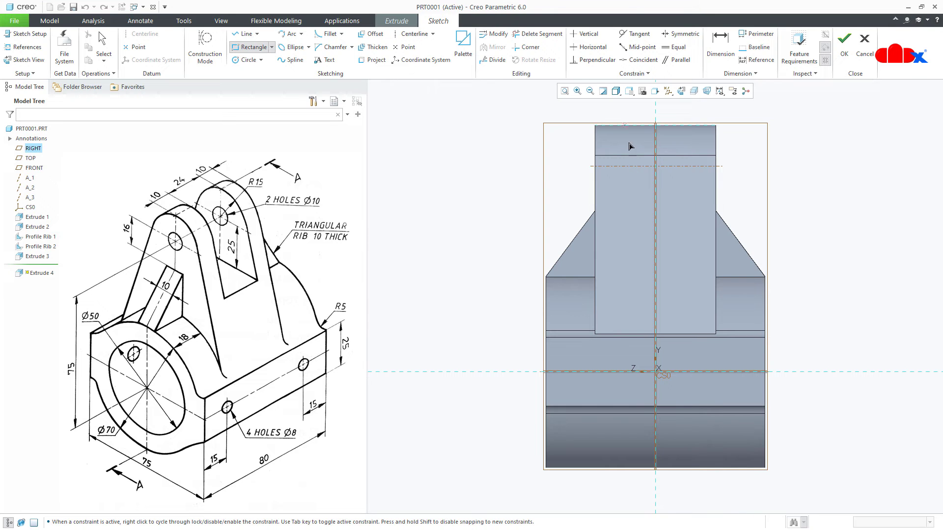
middle_click(687, 258)
- Add a vertical centerline through the sketch origin and make the rectangle's two lower corners symmetric about it
right_click(687, 259)
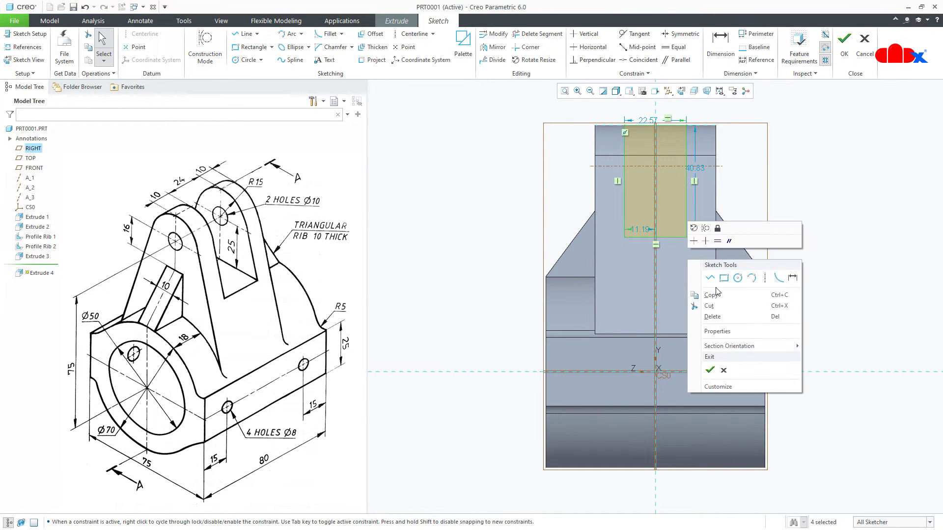
click(764, 282)
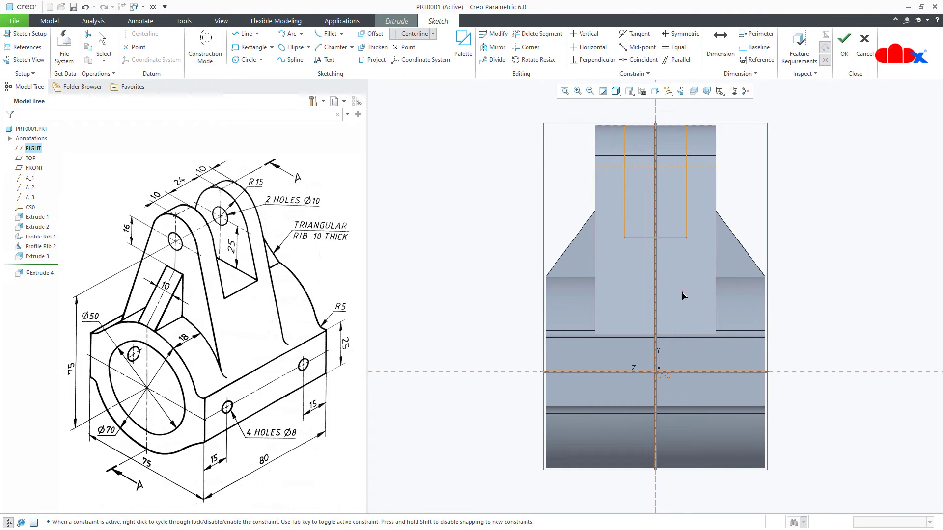
middle_click(682, 296)
click(681, 34)
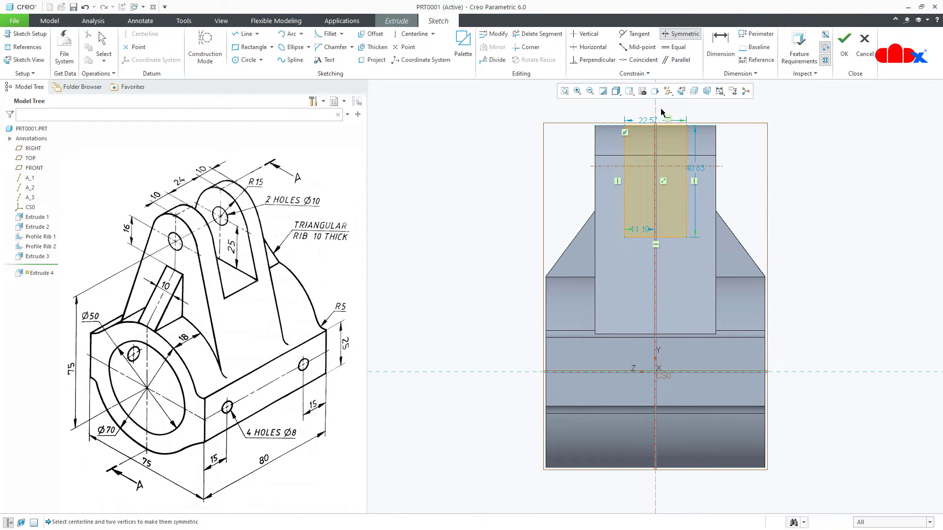
click(624, 238)
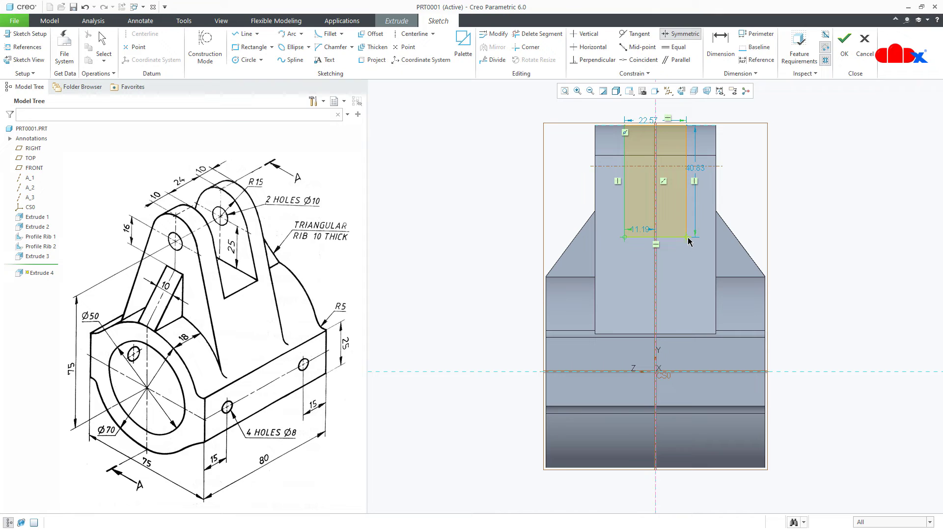
click(687, 238)
click(657, 258)
middle_click(663, 267)
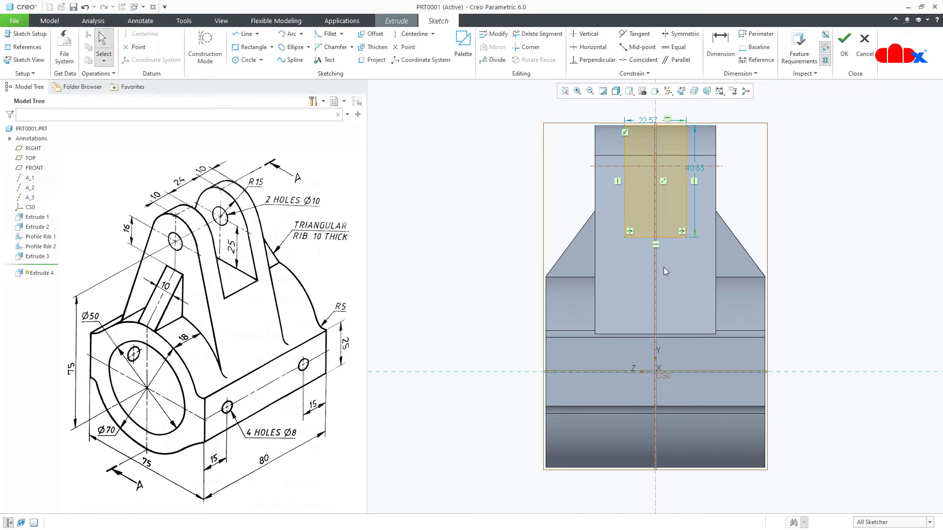
- Set the rectangle's width to 24 mm
click(656, 122)
text(24)
key(Return)
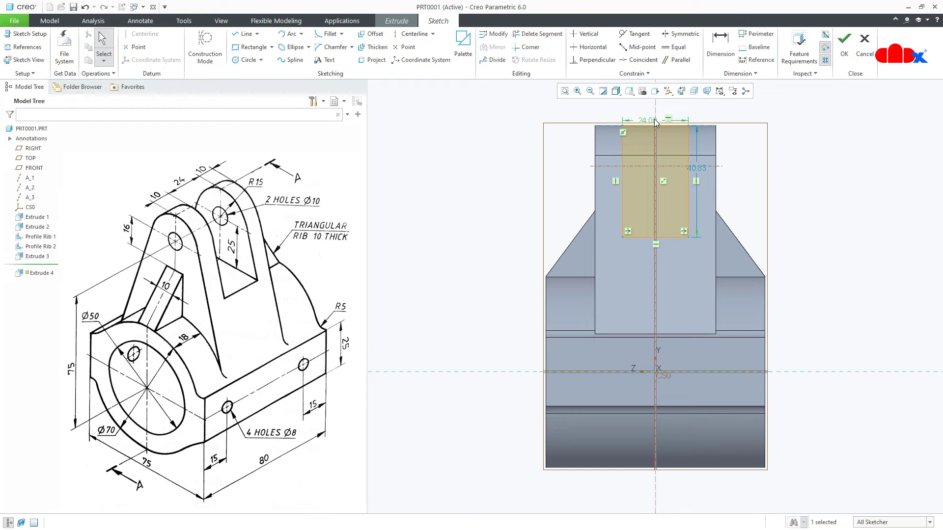
- Dimension the rectangle's lower edge 25 mm below the upright's top axis and finish the sketch
right_click(705, 211)
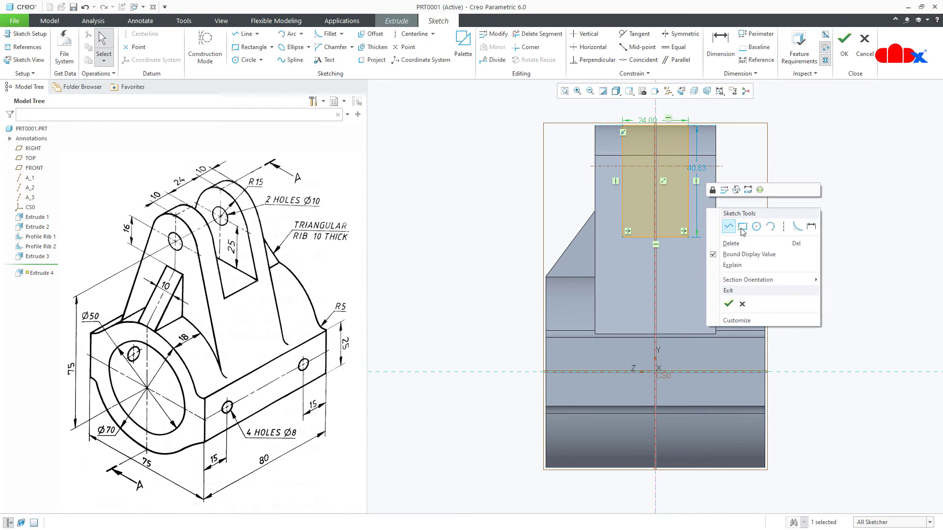
click(812, 227)
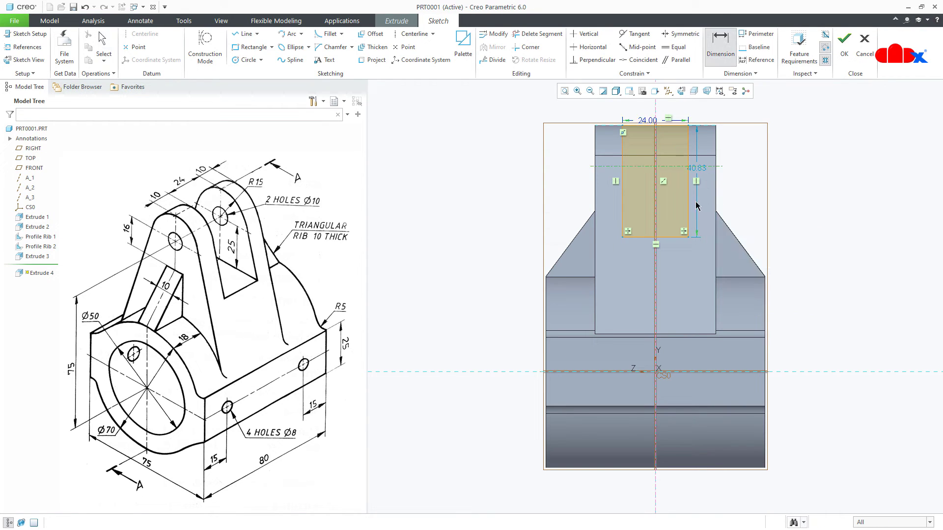
middle_click(742, 215)
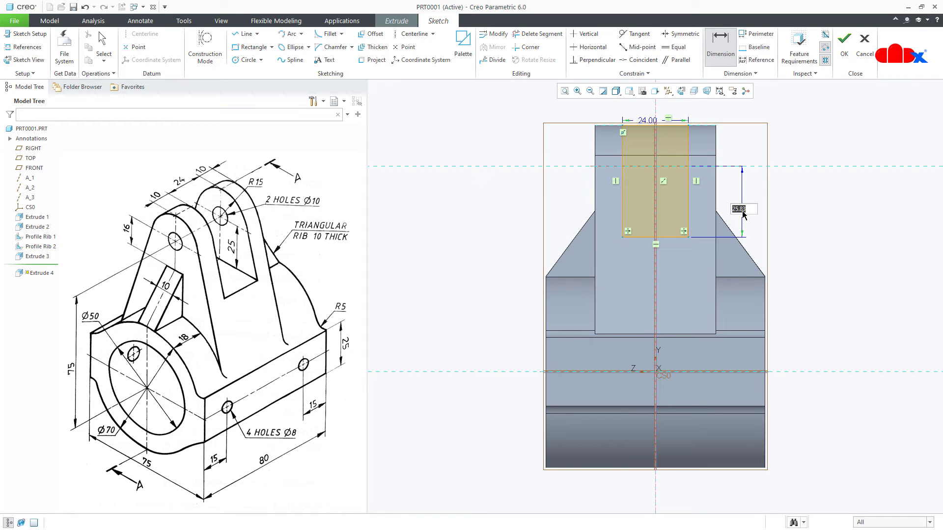
text(25)
key(Return)
right_click(744, 215)
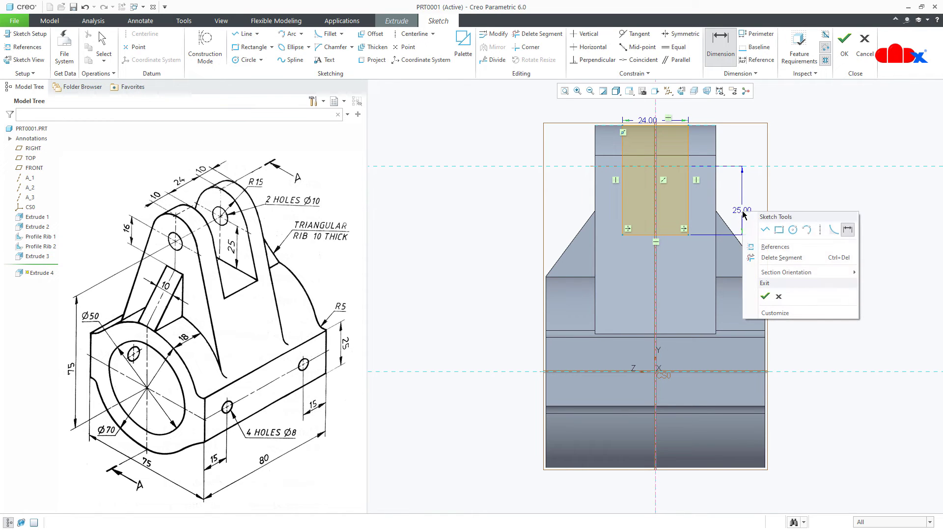
click(765, 300)
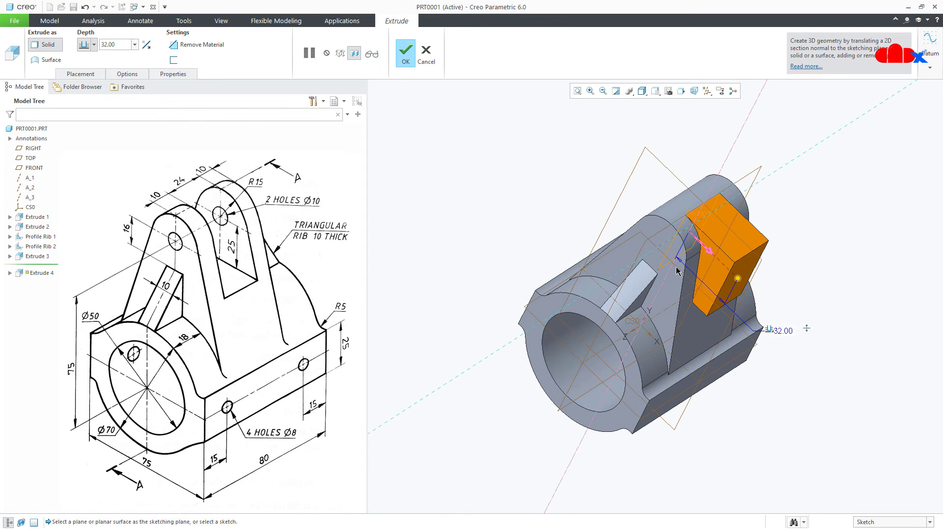
- Complete the slot as a Remove Material extrude with Through All on both sides, and show it in default orientation without datum planes
click(216, 48)
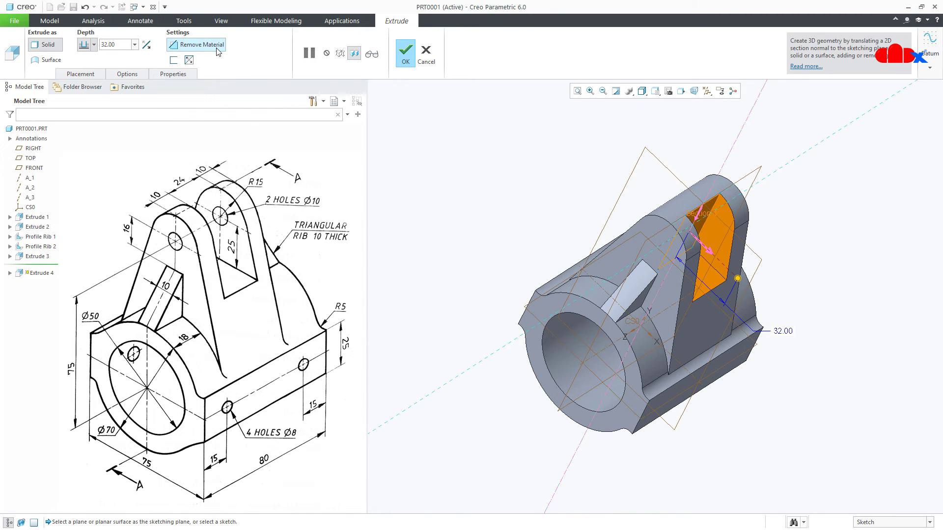
click(137, 74)
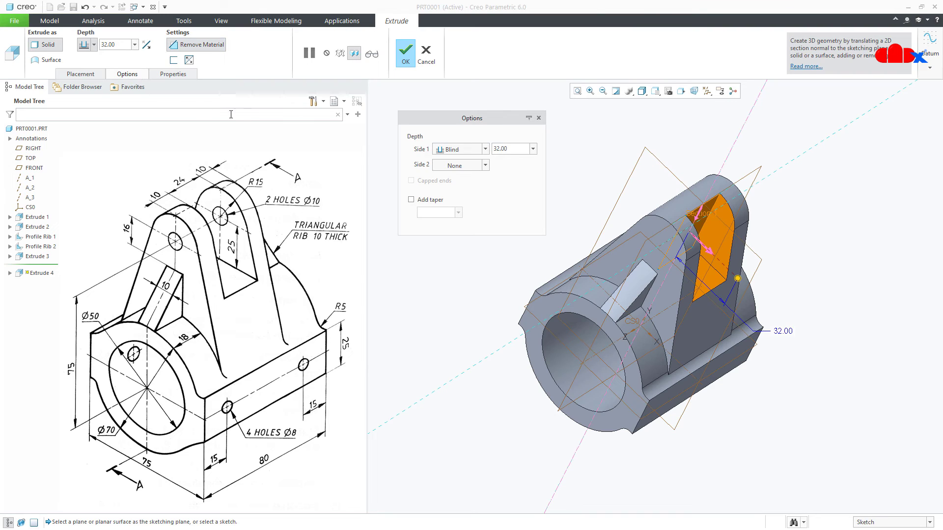
click(442, 150)
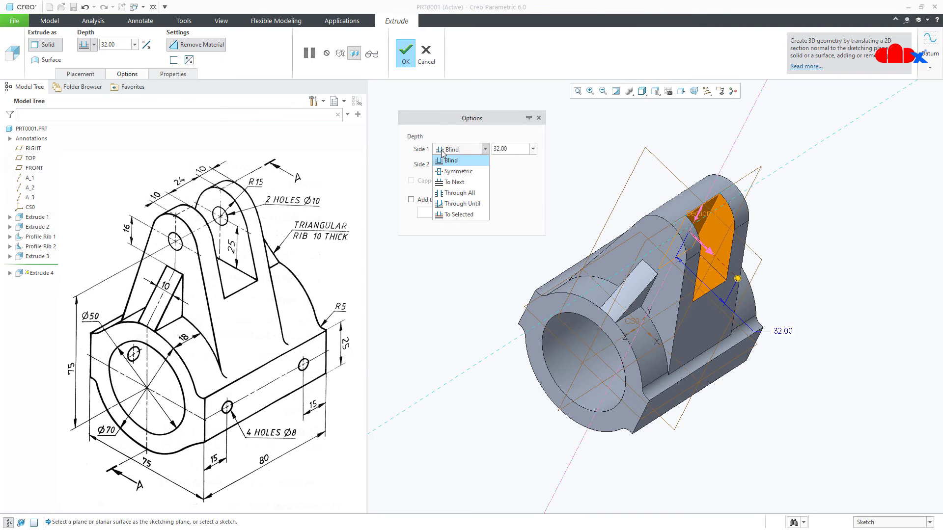
click(459, 193)
click(465, 166)
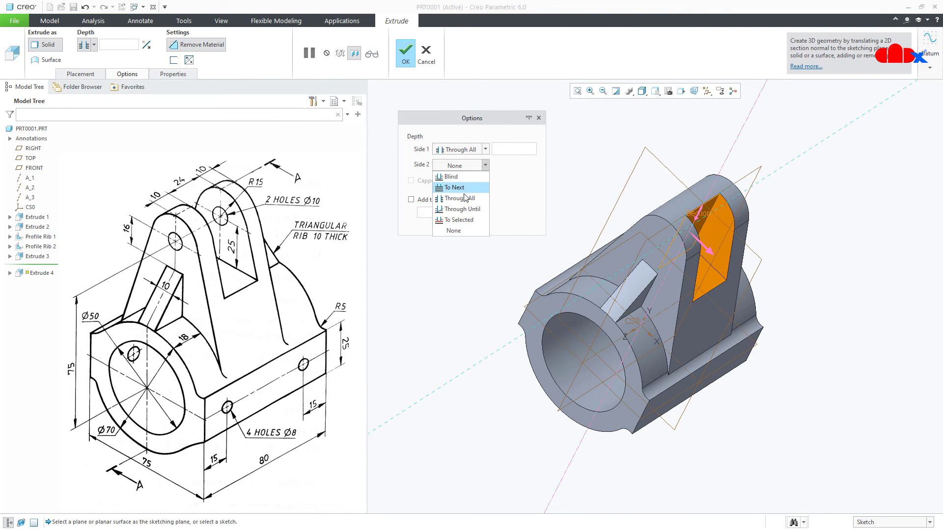
click(466, 204)
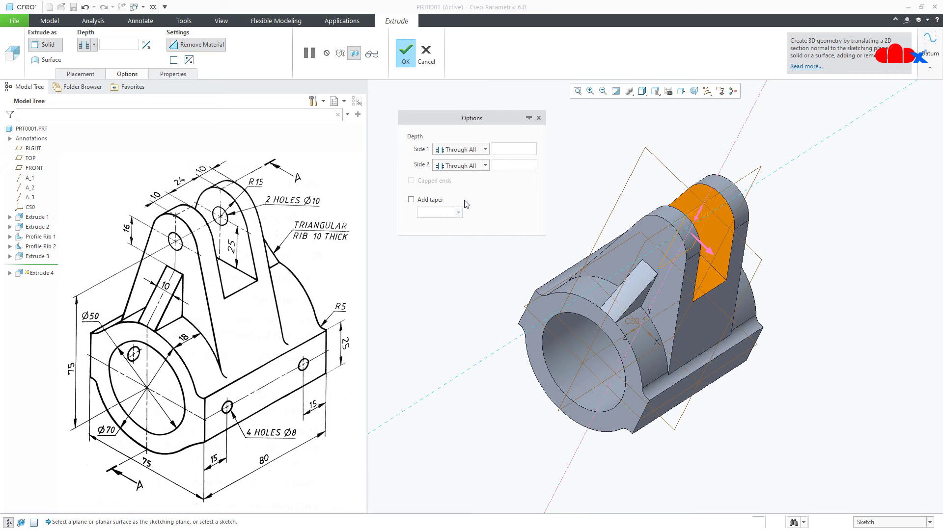
click(408, 59)
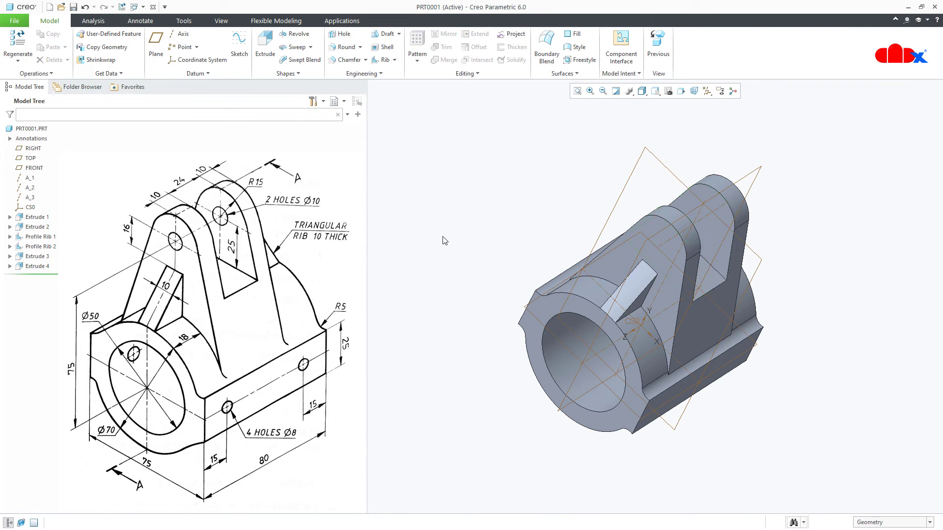
key(d)
key(ctrl+d)
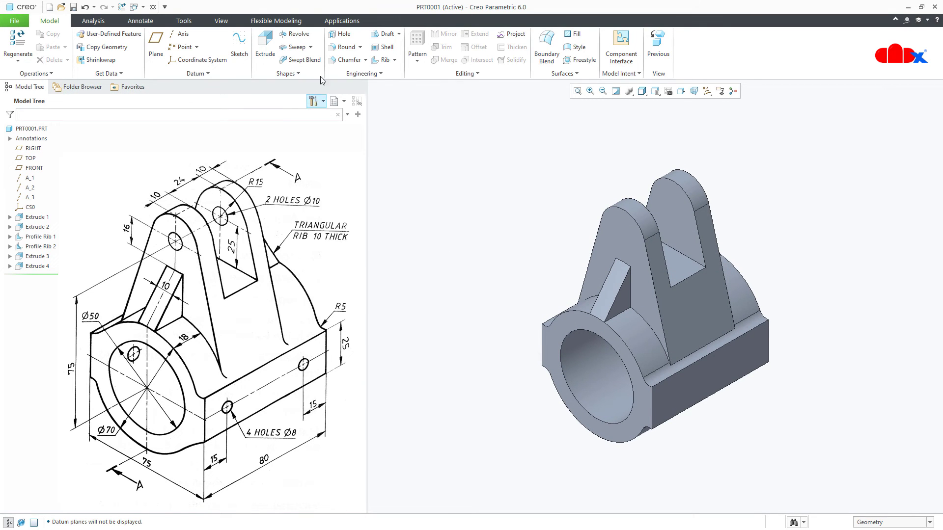
- Place a simple hole on the upright's front face, coaxial with its rounded top's axis, with a diameter of 10 mm
click(338, 35)
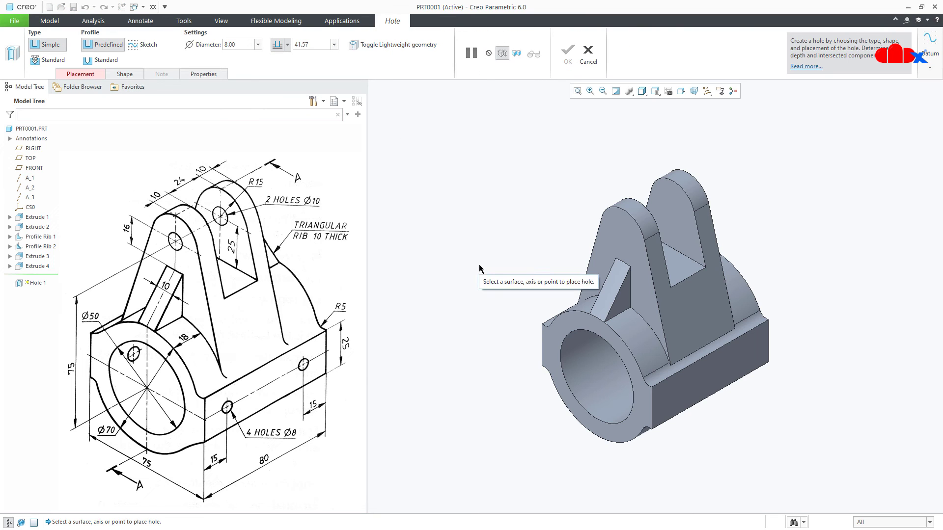
click(615, 251)
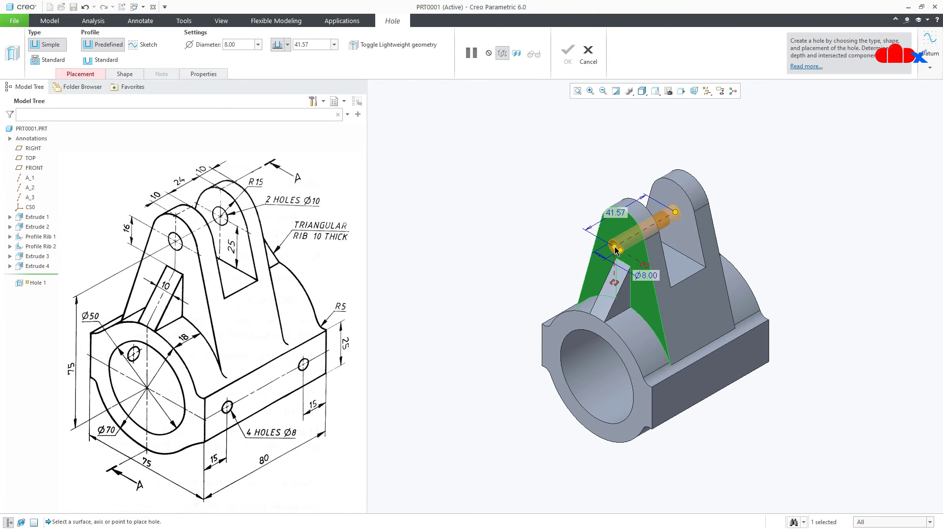
scroll(615, 251, up, 4)
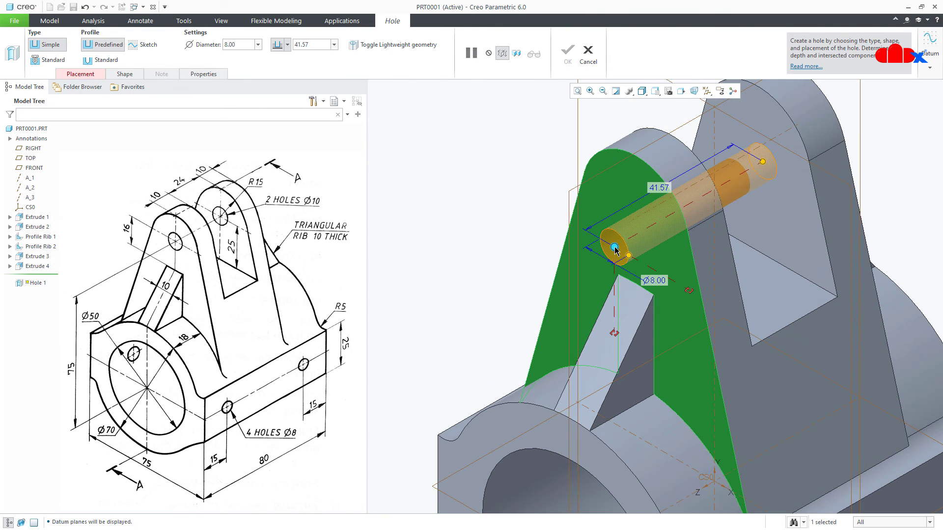
ctrl+click(639, 218)
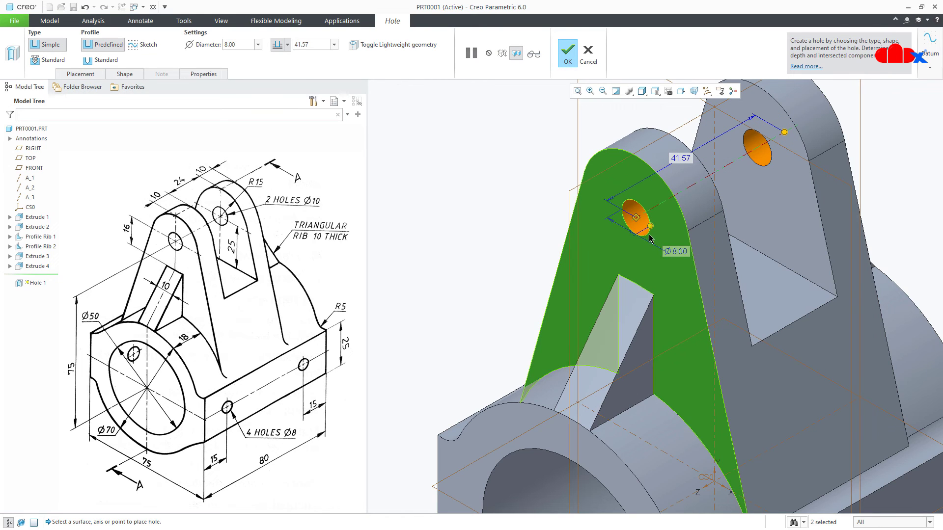
double_click(672, 250)
text(10)
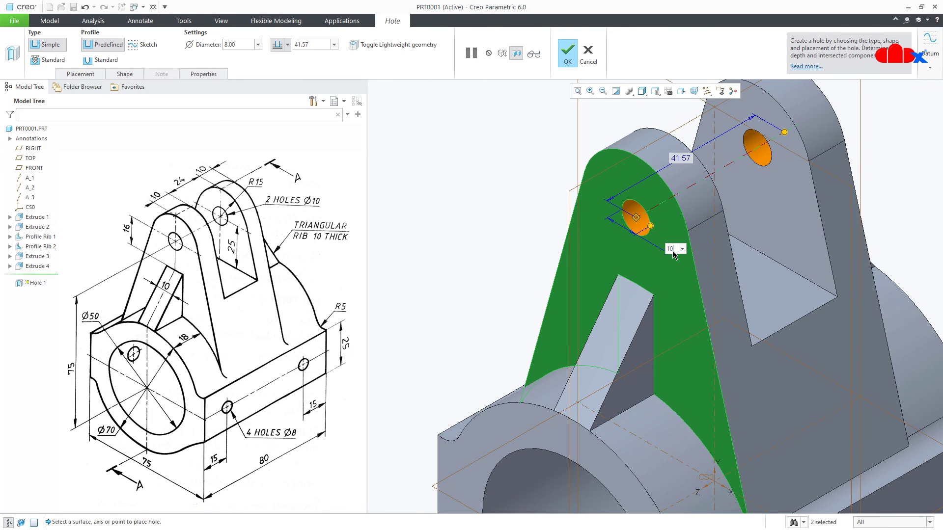
key(Return)
- Complete the upright's hole with Through All depth and show the part in default orientation
scroll(674, 255, down, 2)
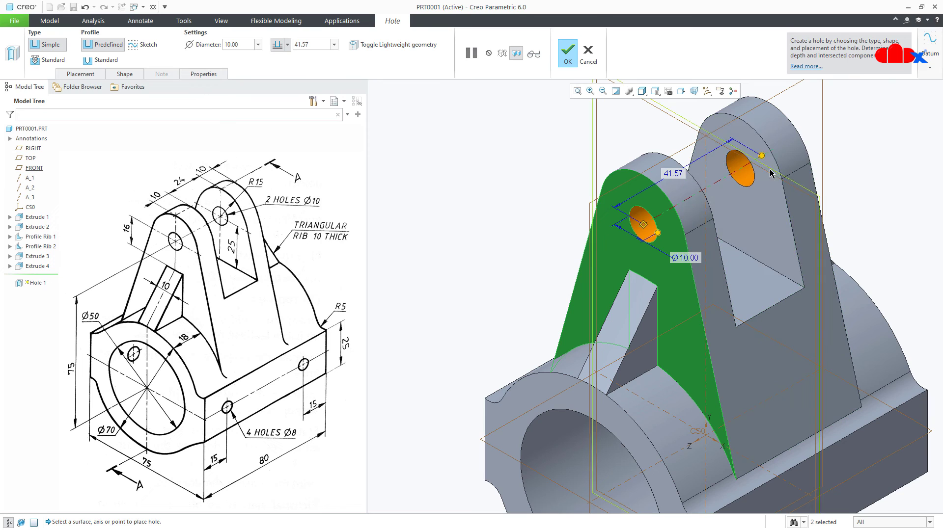
right_click(761, 156)
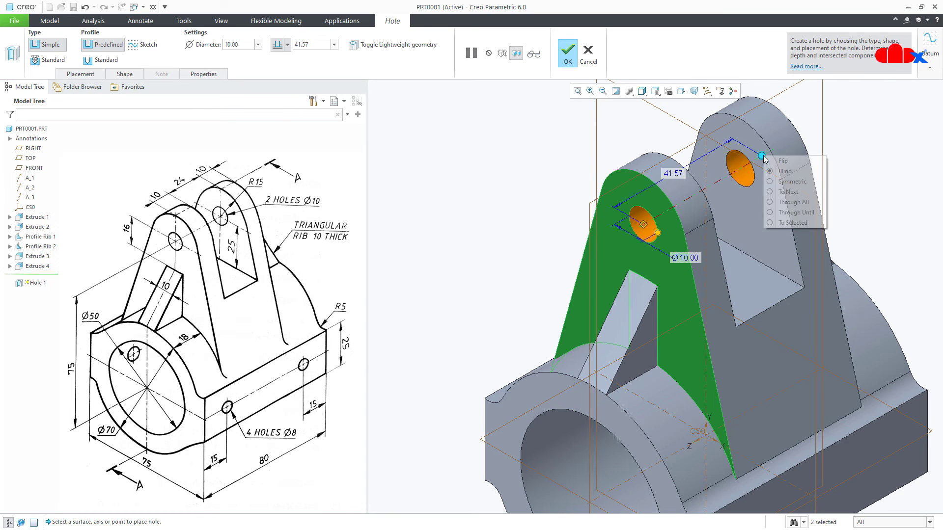
click(786, 202)
middle_click(774, 199)
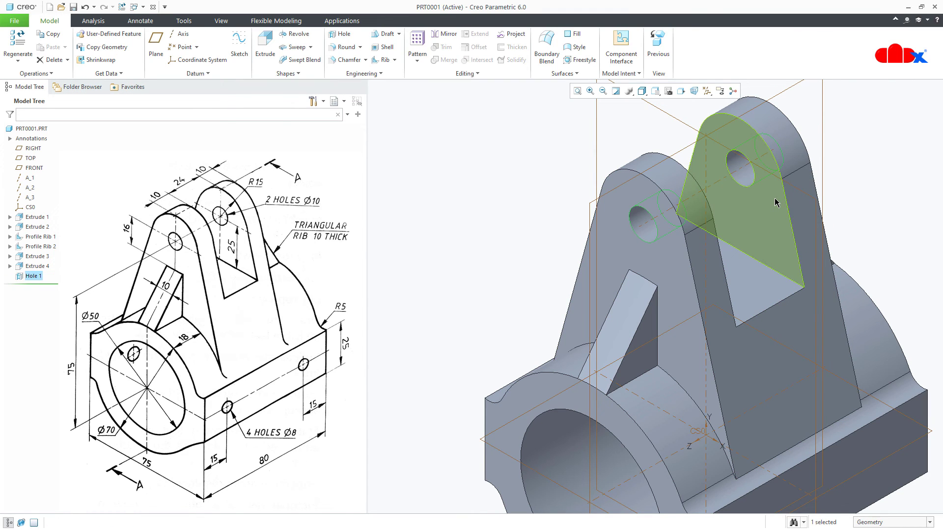
scroll(671, 262, down, 3)
mouse_move(671, 262)
middle_down()
mouse_move(715, 246)
mouse_move(665, 264)
middle_up()
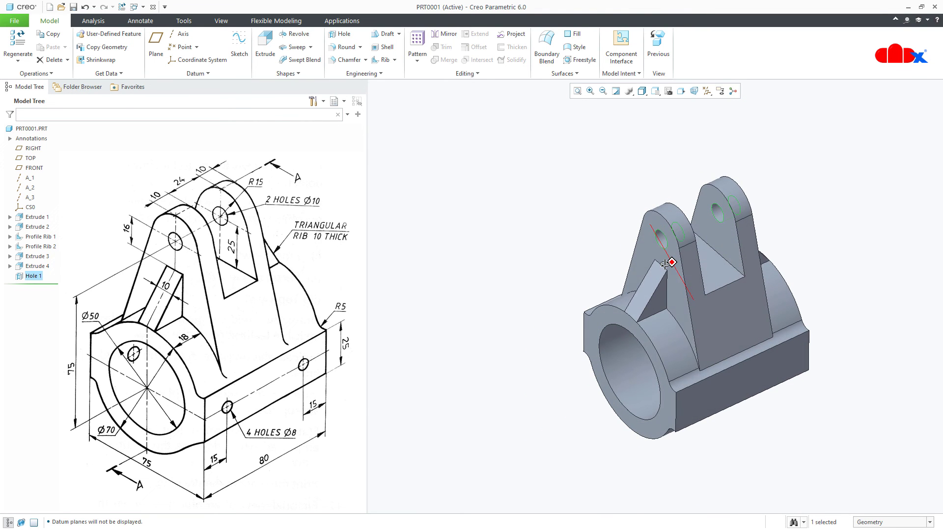
click(720, 442)
key(ctrl+d)
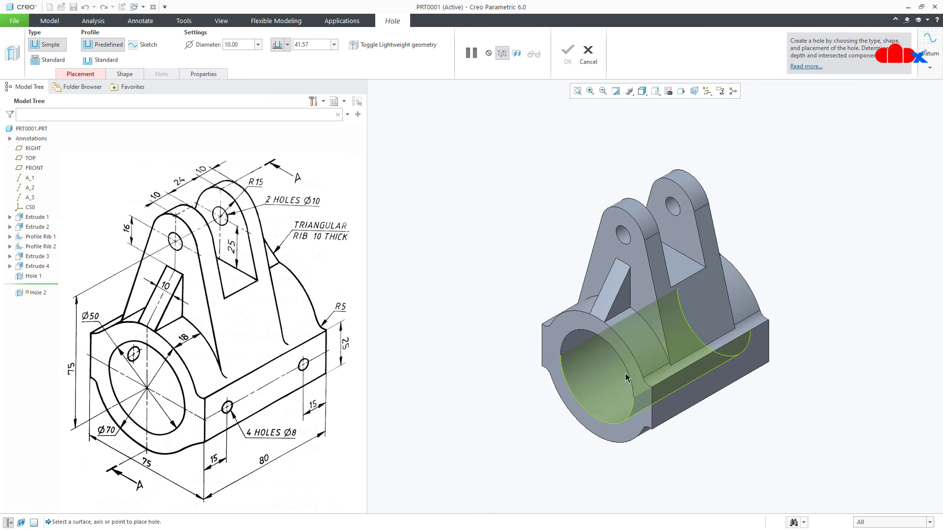
- Place a hole near the front end of the base's flat side face, with a 0 offset from the TOP datum plane
click(670, 398)
scroll(687, 397, down, 3)
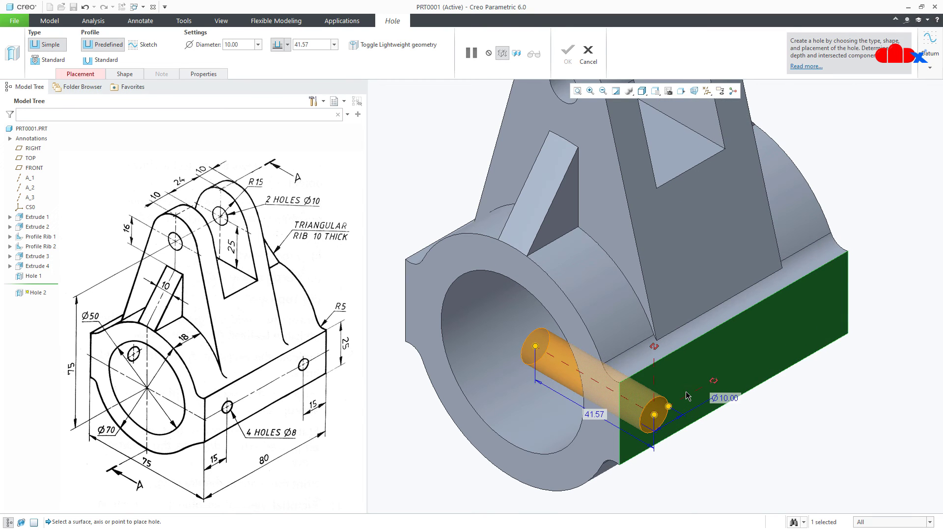
scroll(687, 397, down, 1)
key(F2)
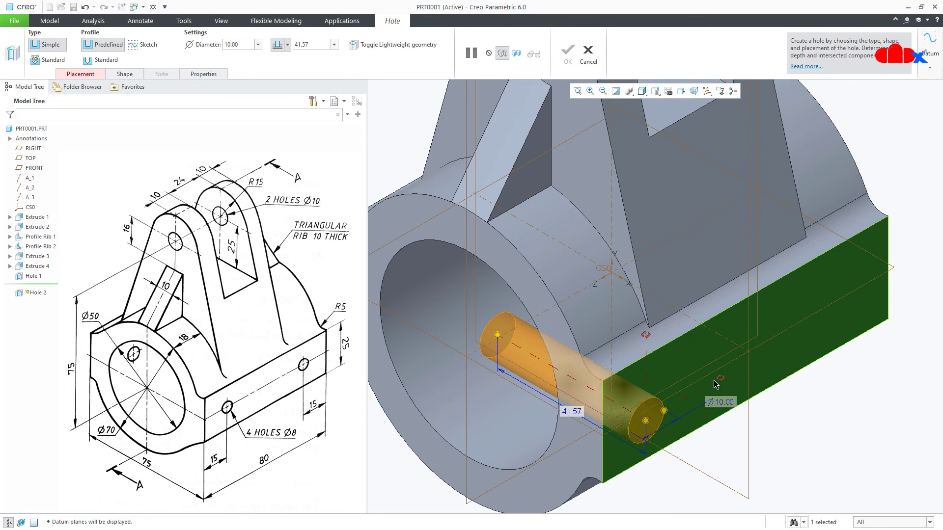
drag(719, 379, 762, 348)
double_click(683, 387)
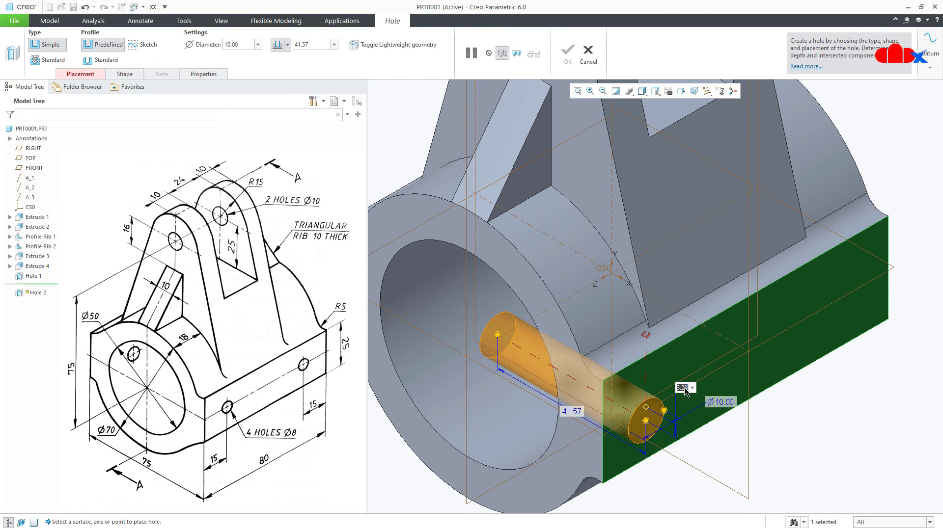
text(0)
key(Return)
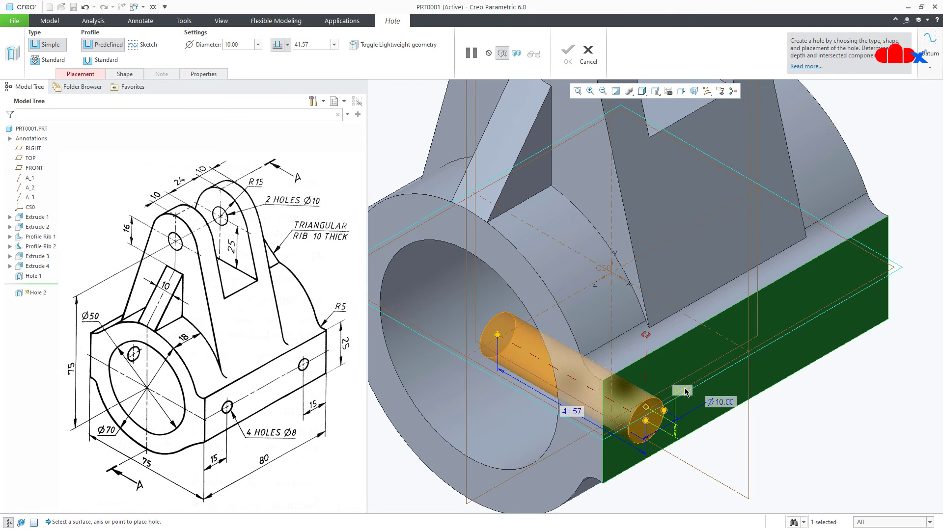
- Use the base's front end face as the side hole's second offset reference, at a distance of 15 mm
key(F2)
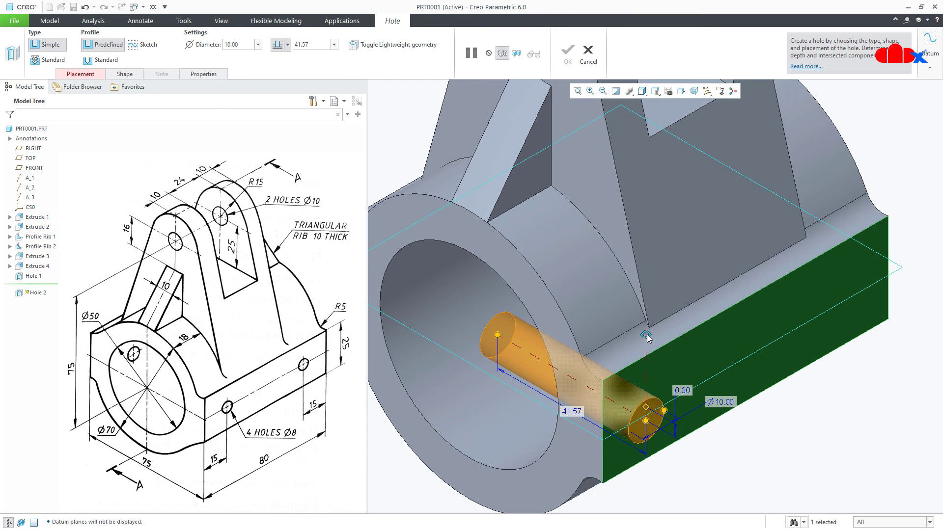
drag(646, 336, 589, 459)
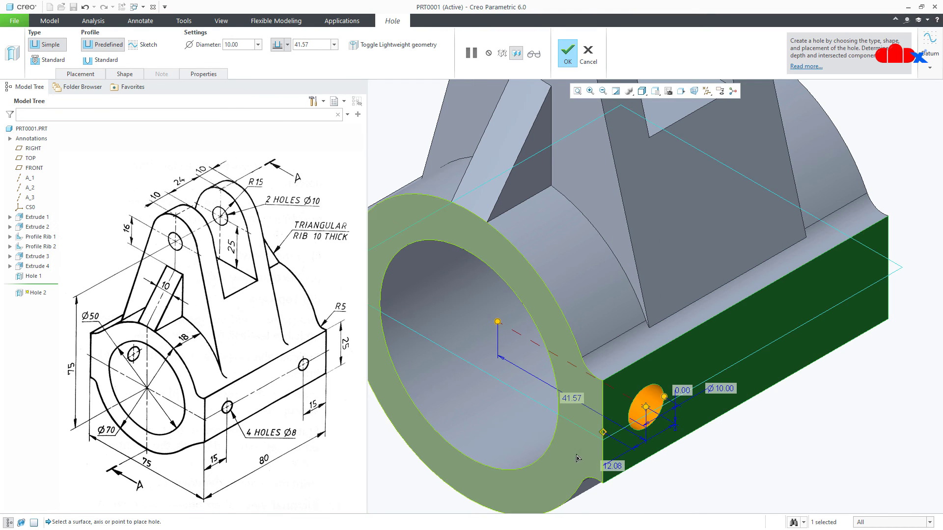
double_click(609, 465)
text(1)
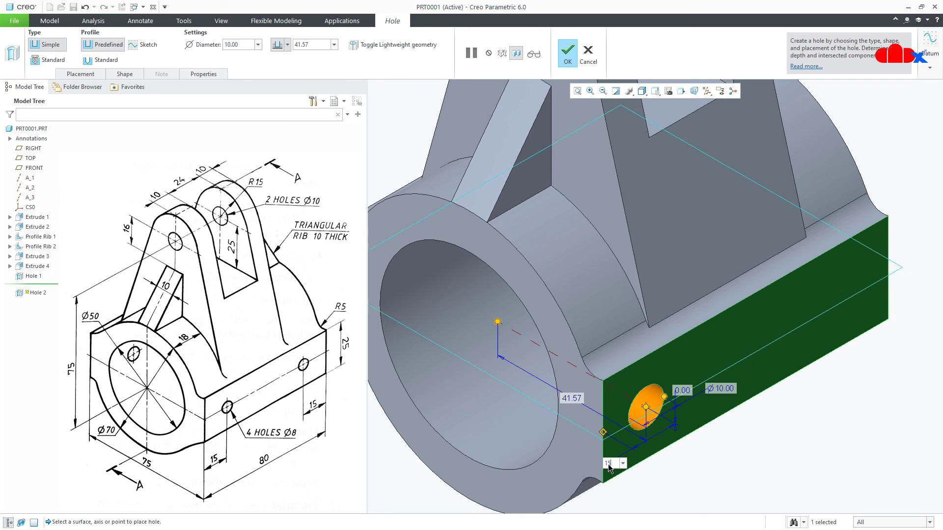
text(5)
key(Return)
- Set the side hole's diameter to 8 mm and complete it with Through All depth
double_click(728, 381)
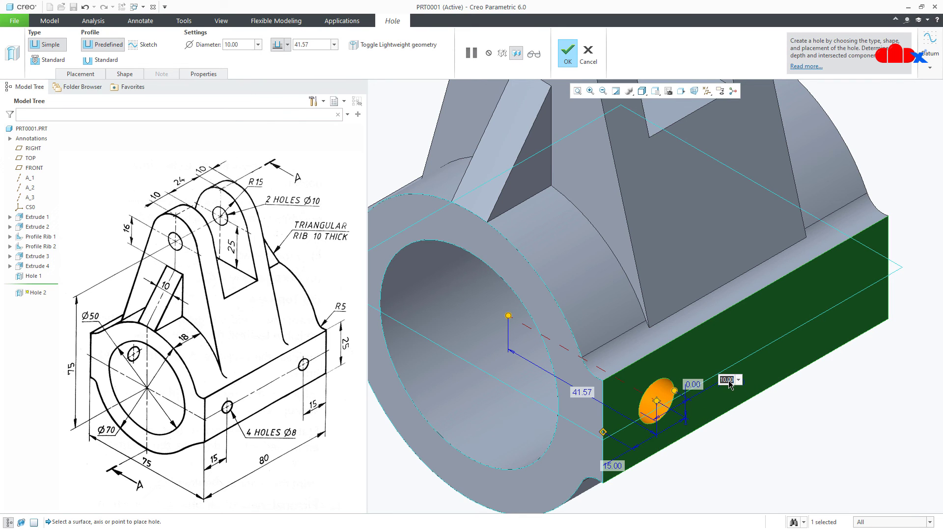
text(8)
key(Return)
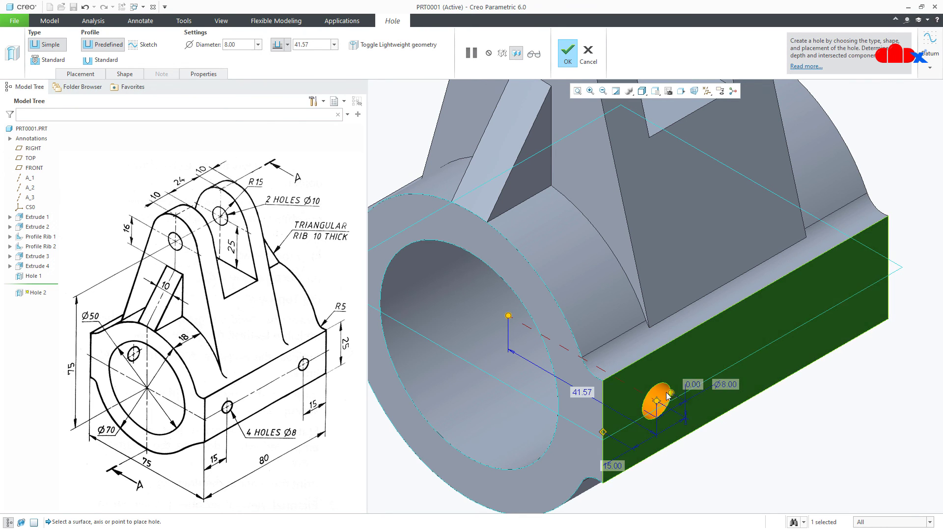
right_click(509, 316)
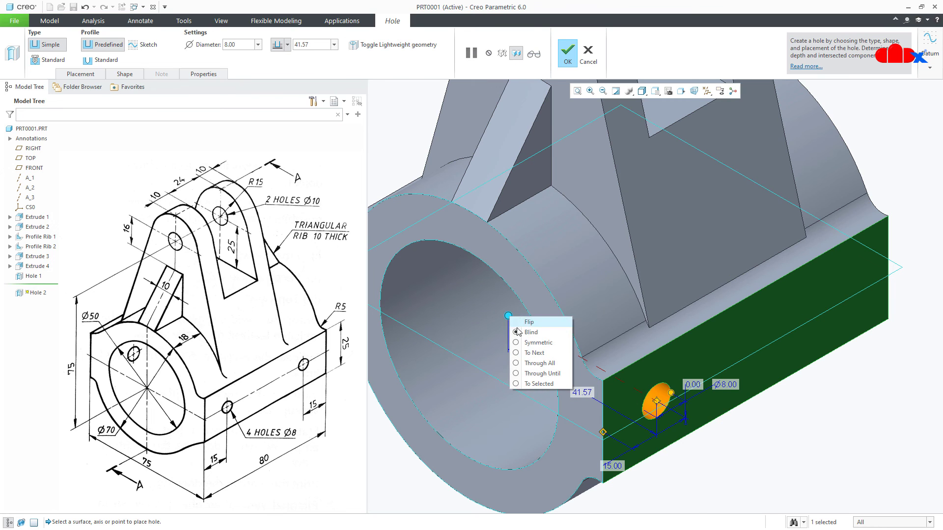
click(535, 362)
scroll(528, 363, down, 3)
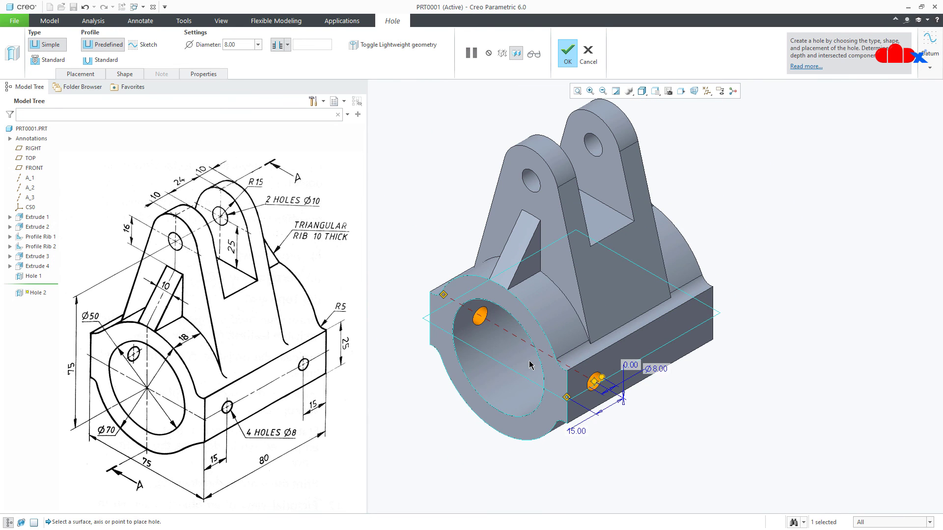
middle_click(637, 452)
click(637, 452)
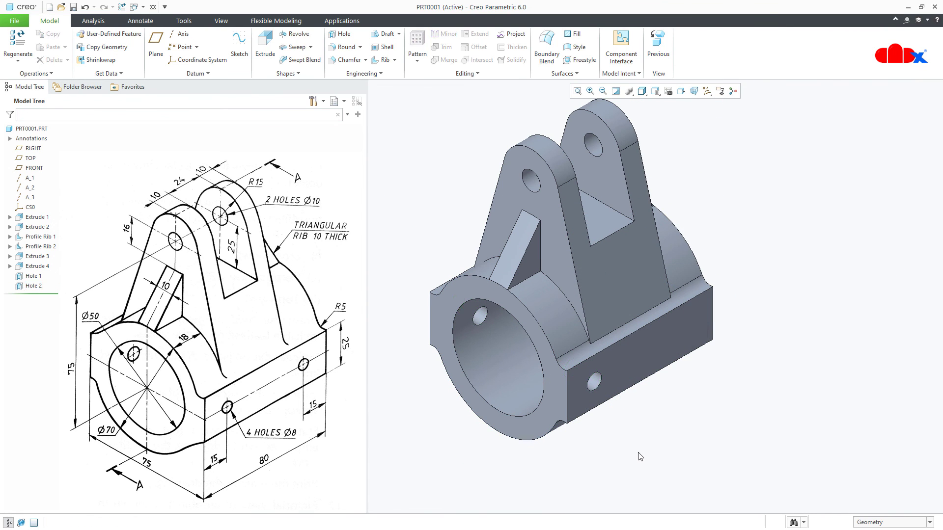
- Place an 8 mm hole on the same side face, referenced to the TOP plane and offset 15 mm from the rear end face
click(342, 34)
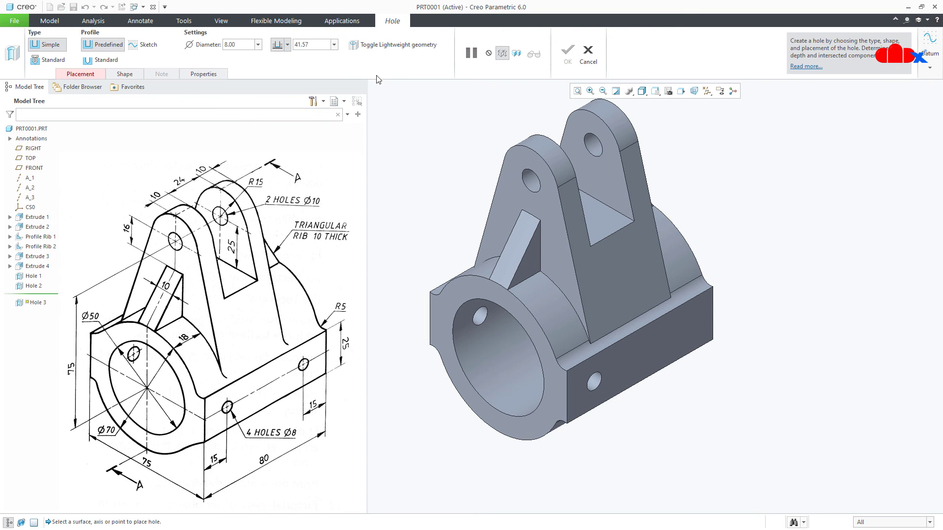
click(686, 339)
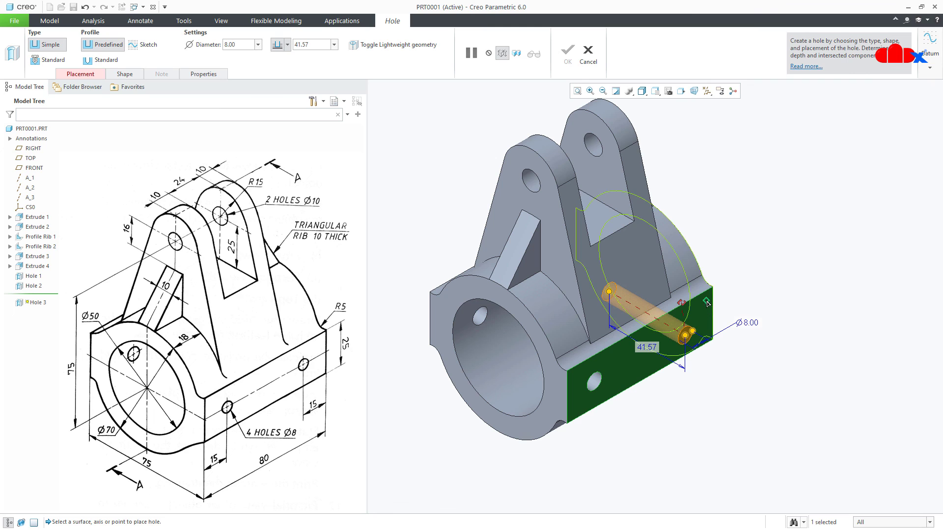
drag(706, 303, 699, 324)
key(d)
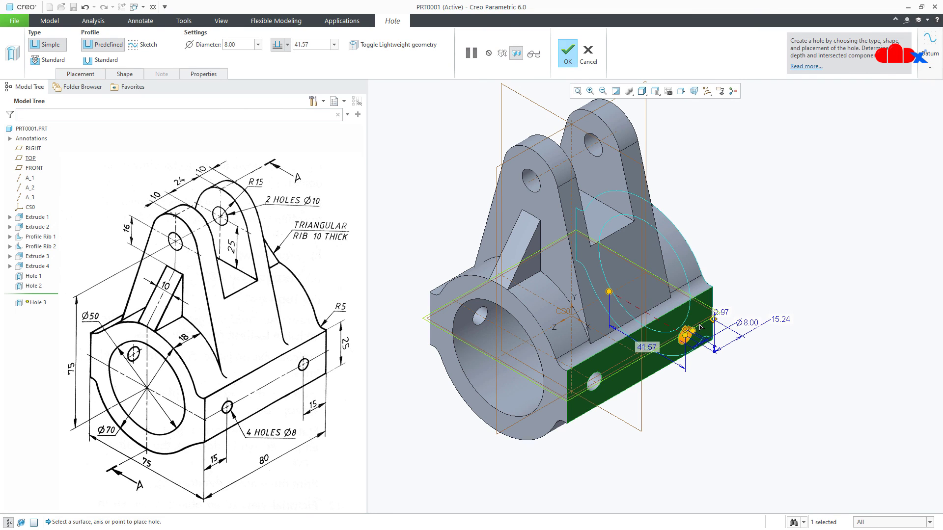
key(d)
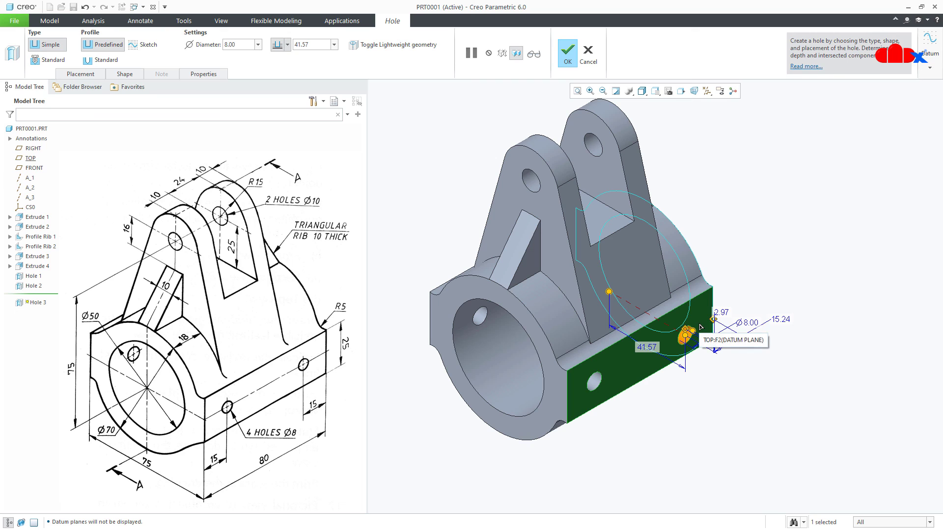
double_click(780, 319)
text(15)
key(Return)
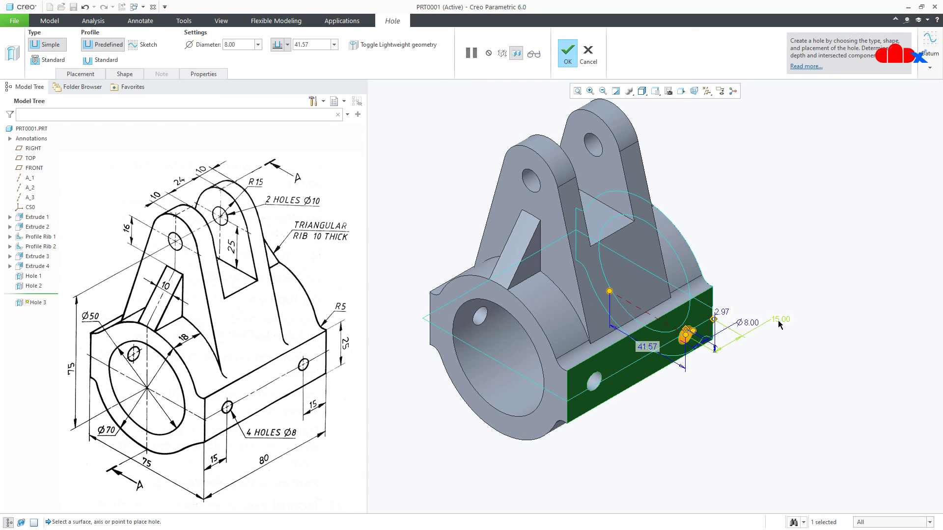
- Set the rear side hole's offset from the TOP plane to 0, complete it with Through All depth, and restore the default orientation
double_click(716, 315)
text(0)
key(Return)
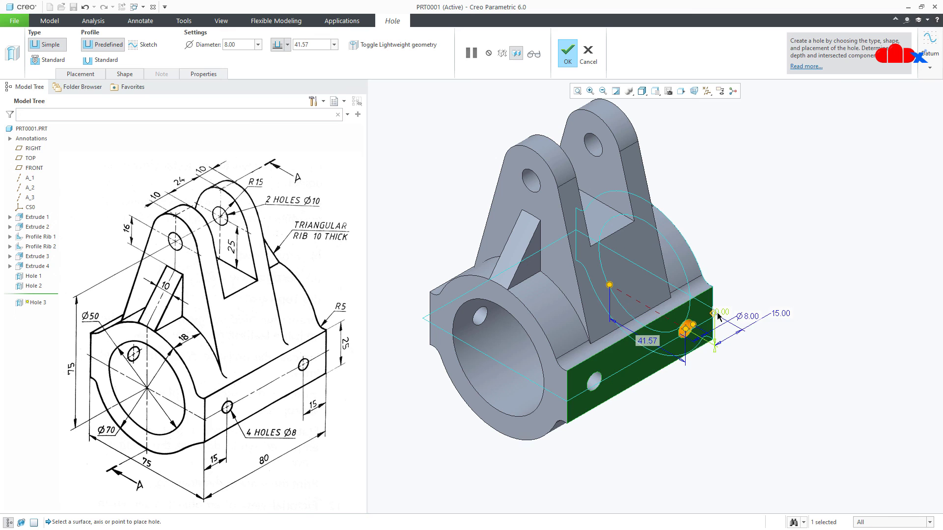
right_click(609, 286)
click(638, 331)
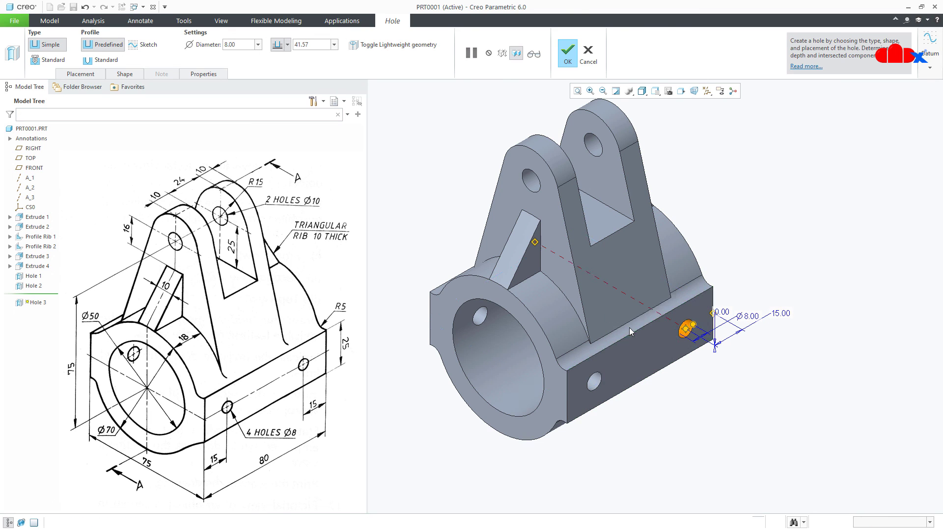
middle_click(630, 330)
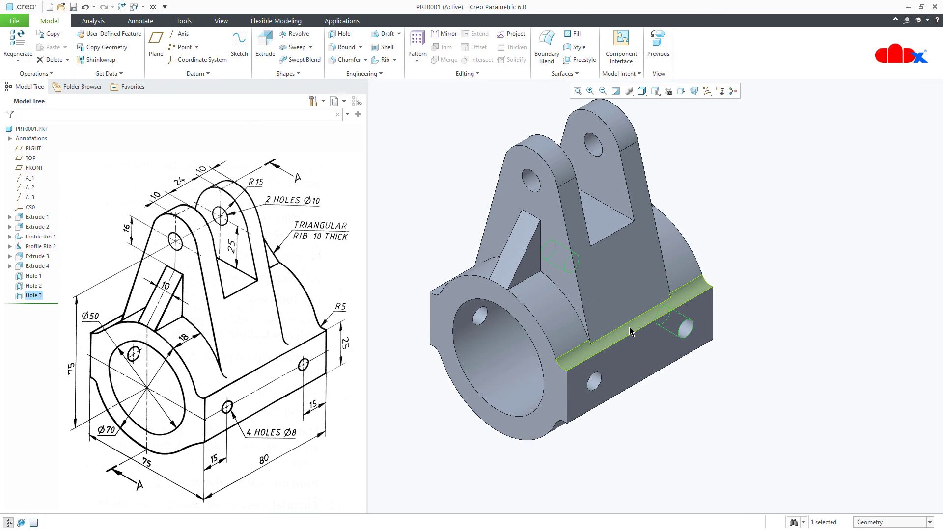
click(665, 426)
key(ctrl+d)
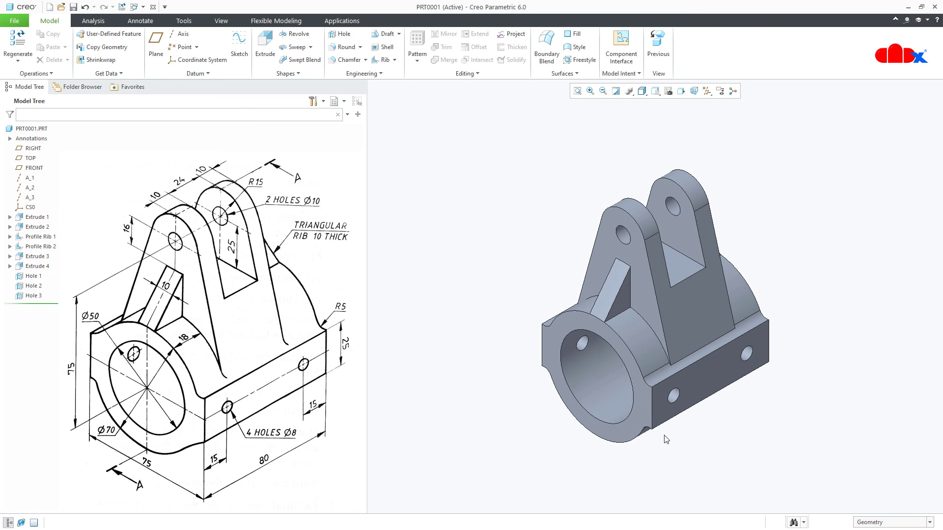